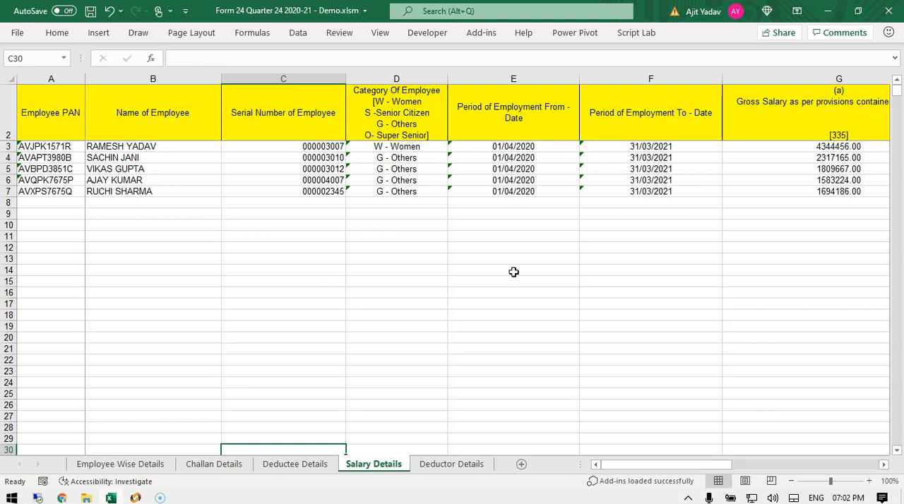
Open the Deductor Details sheet and examine the deductor's address, PIN, e-mail and telephone entries.
{"action": "left_click", "coordinate": [445, 468]}
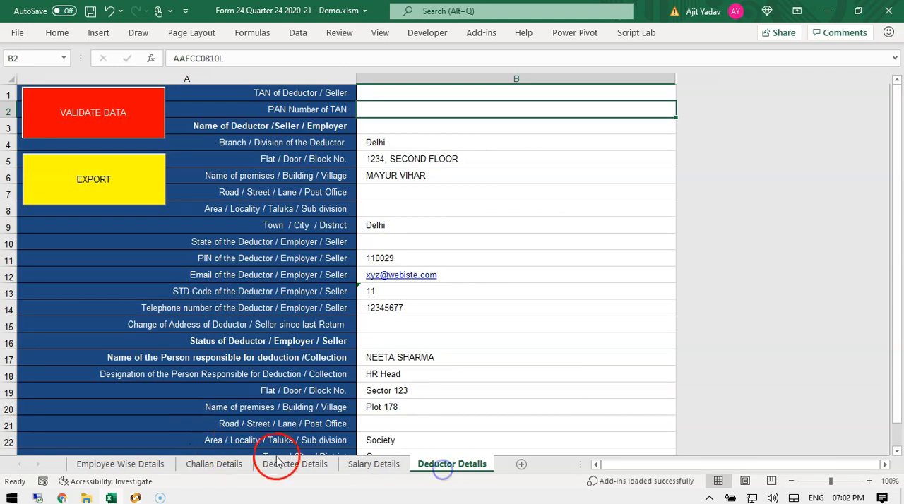
{"action": "left_click", "coordinate": [520, 171]}
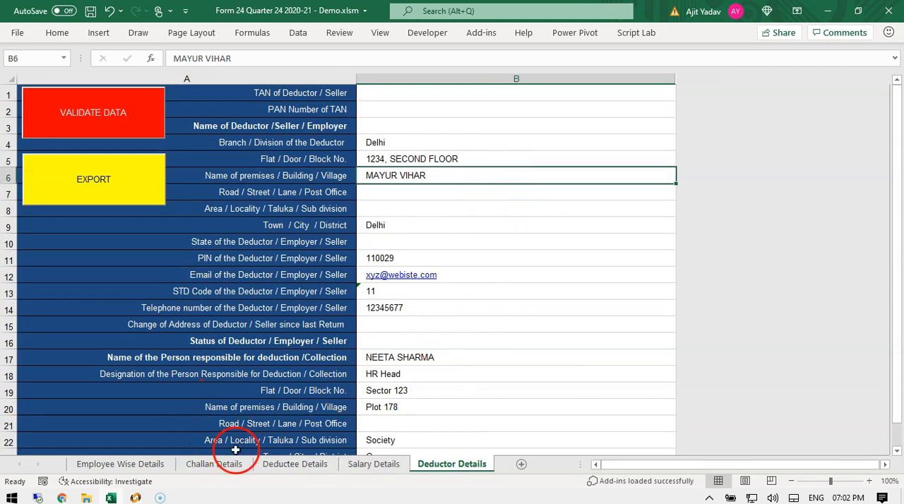
{"action": "left_click", "coordinate": [207, 471]}
{"action": "left_click", "coordinate": [456, 467]}
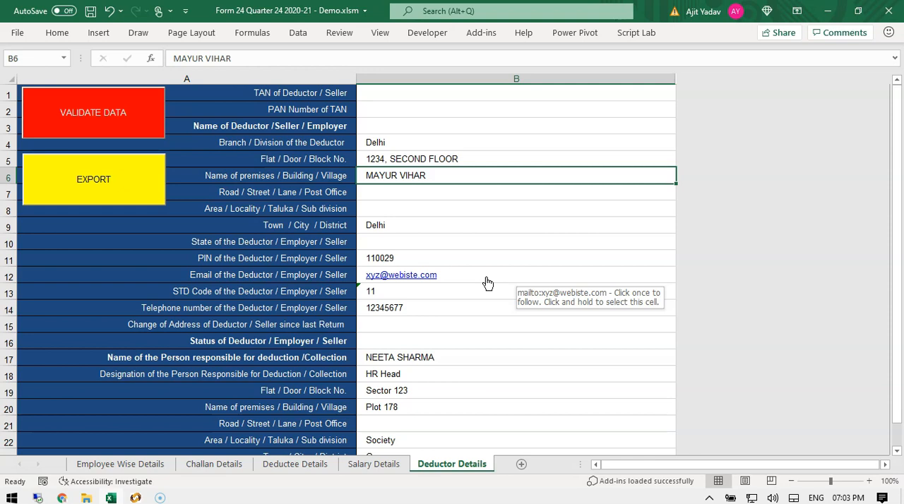
{"action": "left_click", "coordinate": [483, 314]}
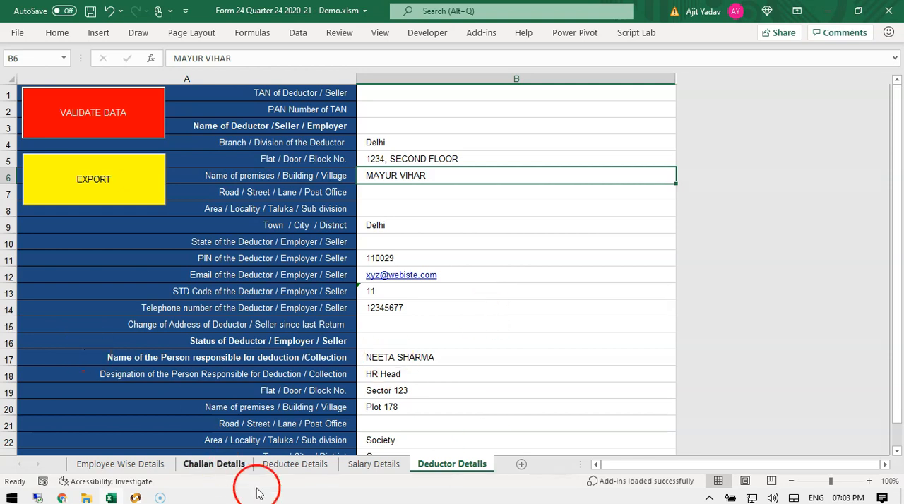
Switch to the Challan Details sheet and examine the challan number, date and bank branch code columns.
{"action": "left_click", "coordinate": [214, 466]}
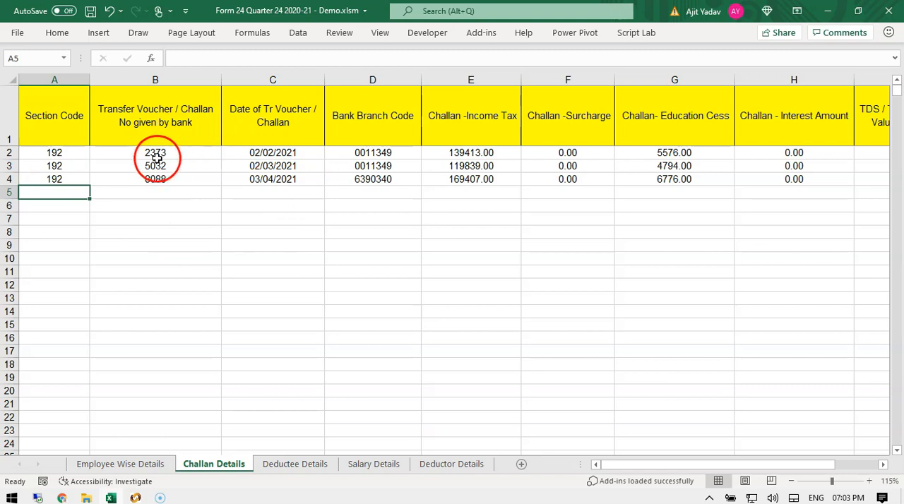
{"action": "left_click_drag", "start_coordinate": [156, 152], "coordinate": [648, 152]}
{"action": "left_click", "coordinate": [359, 224]}
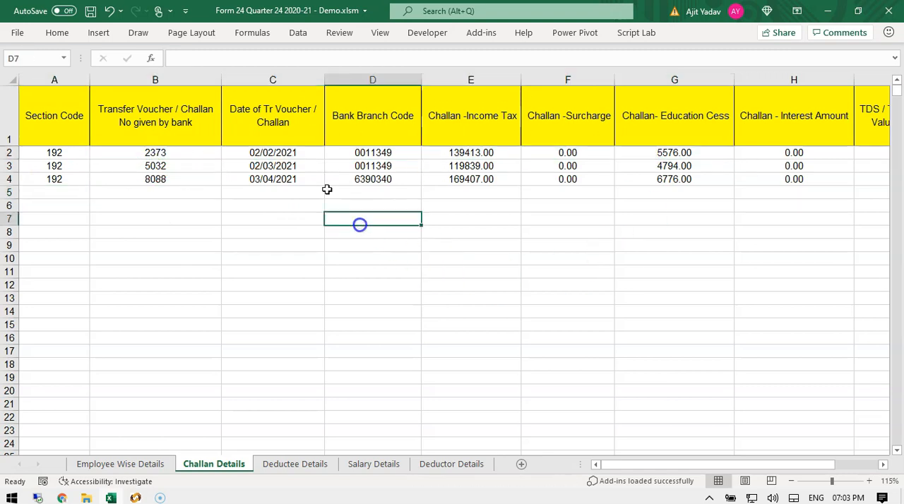
{"action": "left_click", "coordinate": [277, 135]}
{"action": "left_click", "coordinate": [373, 154]}
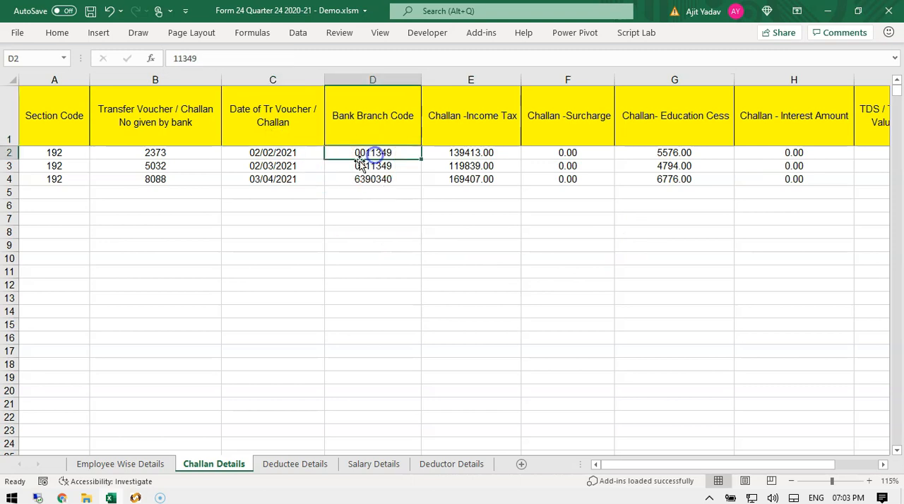
{"action": "left_click", "coordinate": [158, 153]}
Examine the challan tax amount columns and highlight the three filled challan rows and the next blank row.
{"action": "left_click", "coordinate": [479, 155]}
{"action": "left_click", "coordinate": [542, 152]}
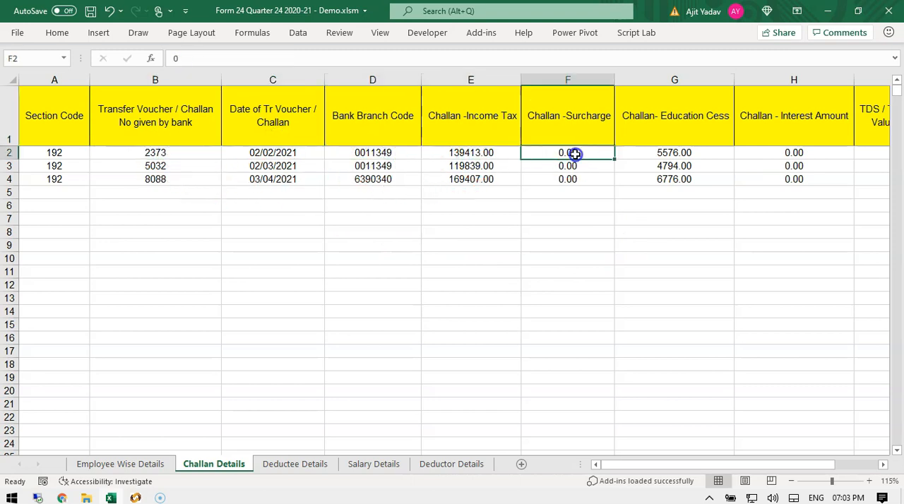
{"action": "left_click", "coordinate": [655, 153]}
{"action": "left_click", "coordinate": [846, 164]}
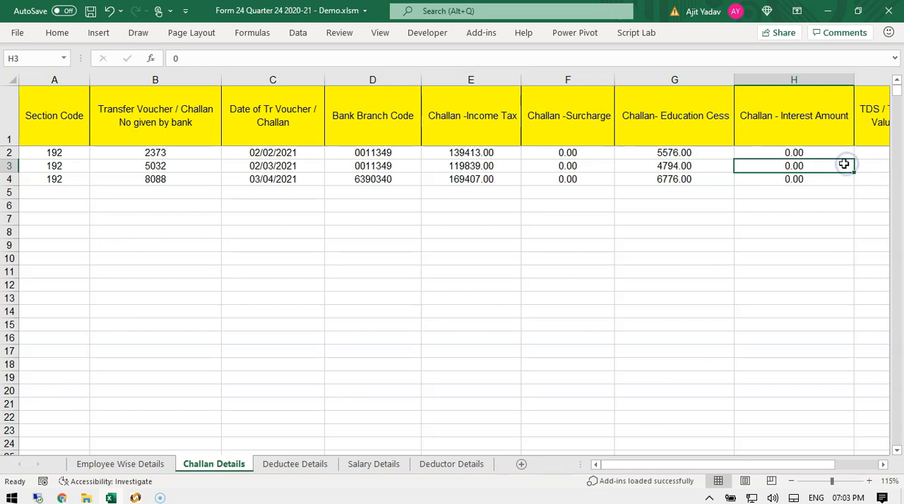
{"action": "left_click", "coordinate": [155, 178]}
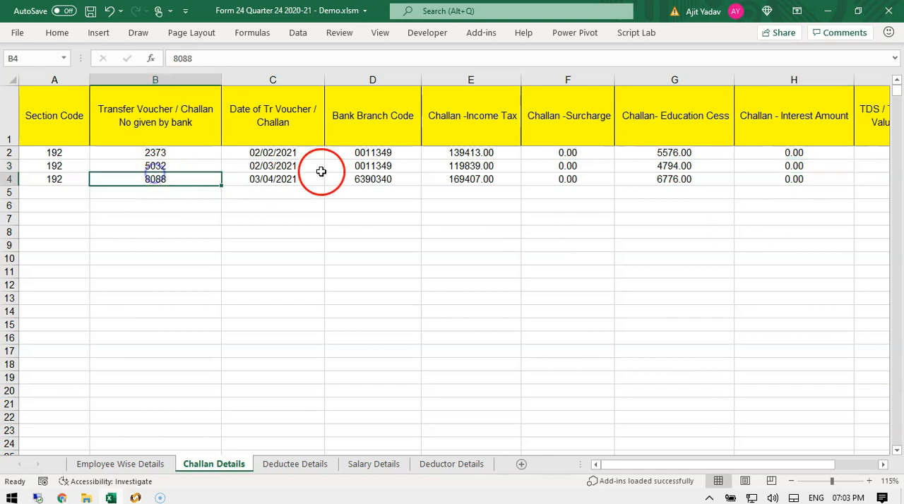
{"action": "left_click", "coordinate": [340, 165]}
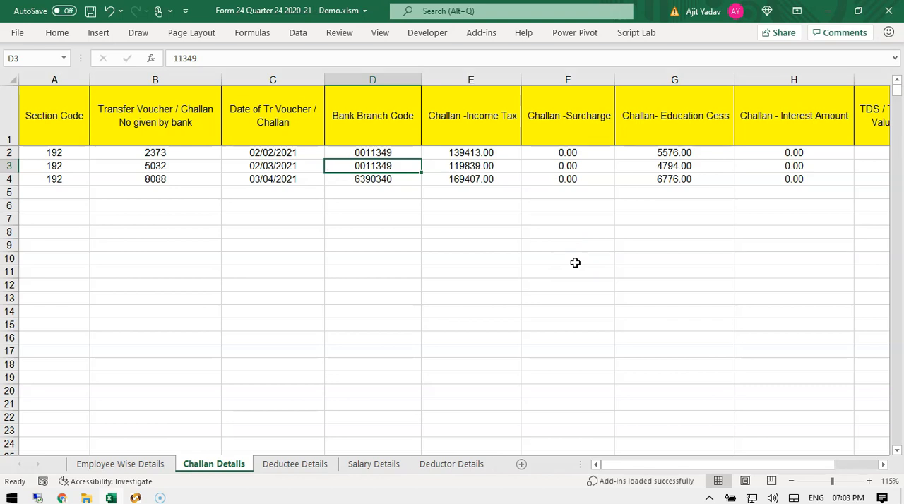
{"action": "left_click_drag", "start_coordinate": [59, 154], "coordinate": [751, 184]}
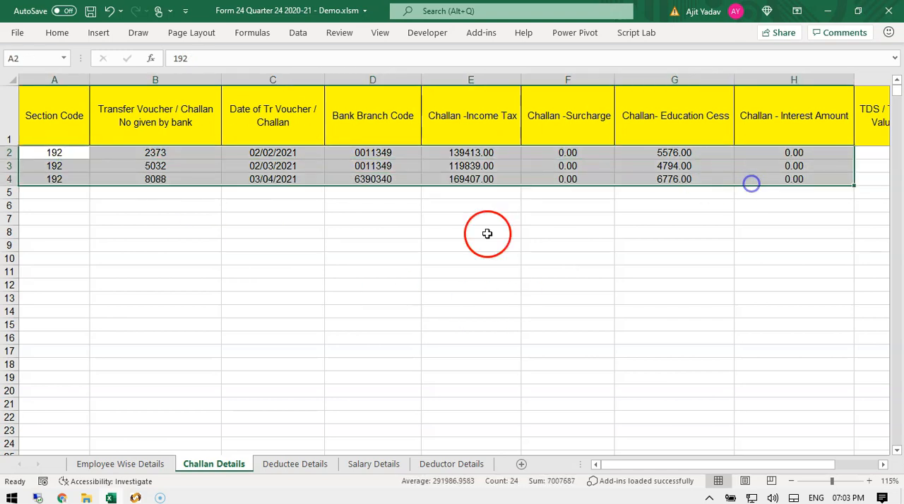
{"action": "left_click_drag", "start_coordinate": [72, 195], "coordinate": [686, 196]}
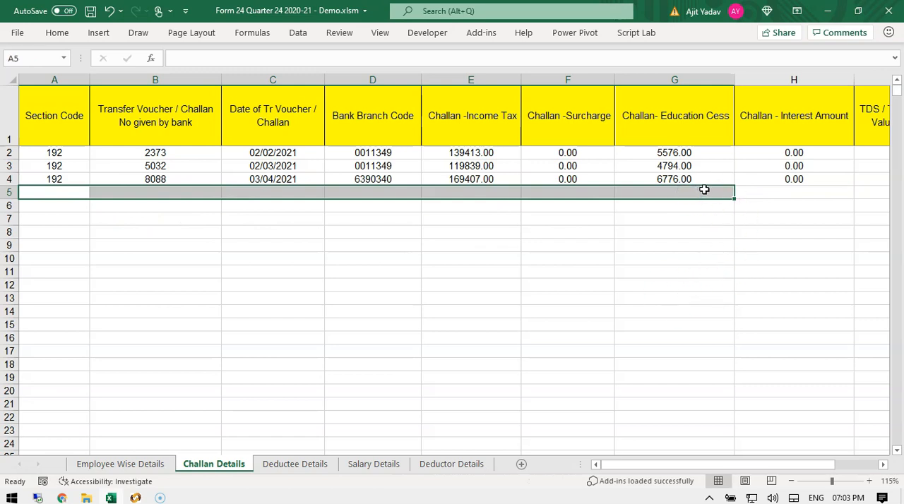
Switch to the Deductee Details sheet and highlight the employee name column, then scroll back to show the PAN column.
{"action": "left_click", "coordinate": [276, 464]}
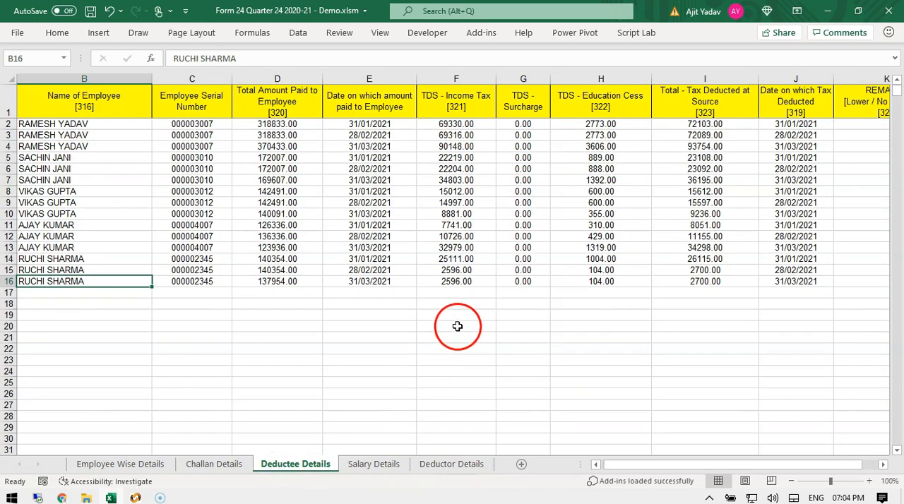
{"action": "left_click_drag", "start_coordinate": [81, 126], "coordinate": [90, 293]}
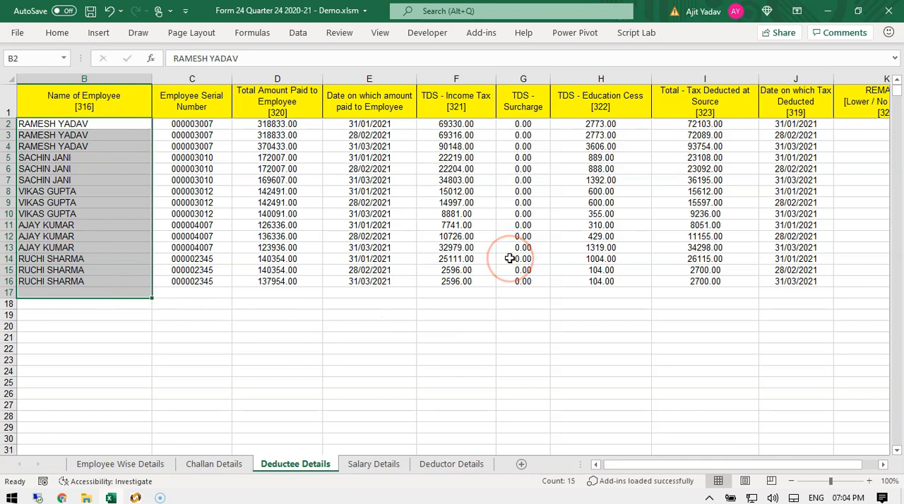
{"action": "left_click", "coordinate": [192, 202]}
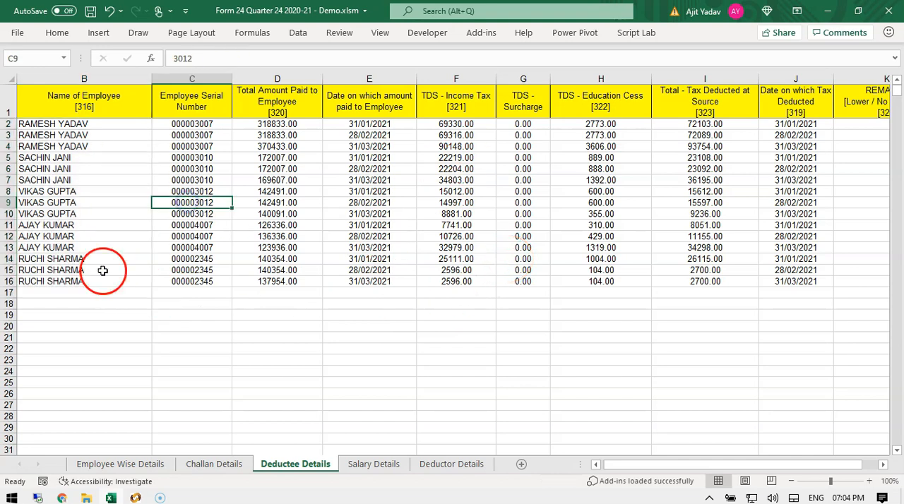
{"action": "left_click_drag", "start_coordinate": [100, 127], "coordinate": [98, 281]}
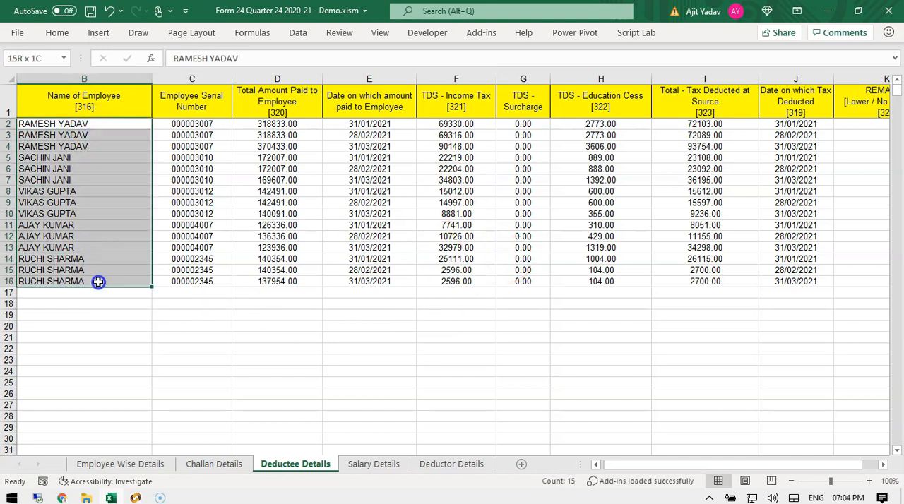
{"action": "left_click", "coordinate": [249, 236]}
{"action": "left_click_drag", "start_coordinate": [73, 124], "coordinate": [84, 281]}
{"action": "left_click", "coordinate": [286, 238]}
{"action": "left_click", "coordinate": [41, 123]}
{"action": "key", "text": "Left"}
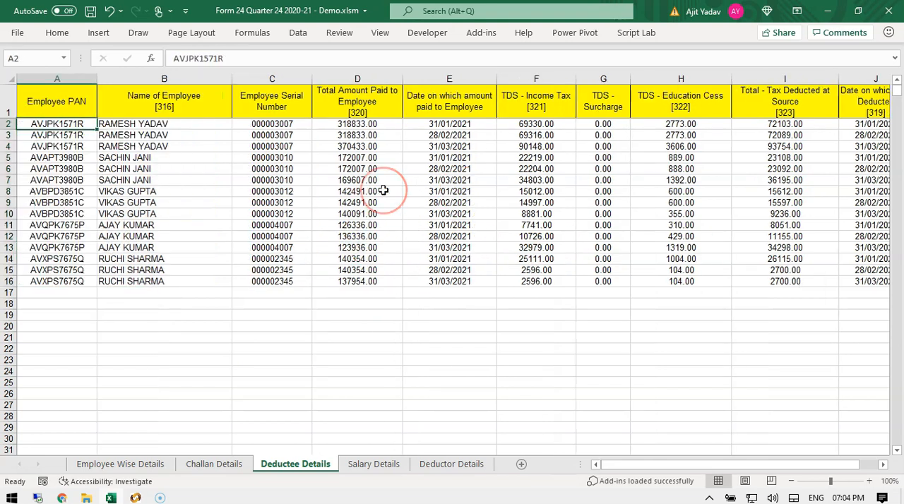
{"action": "key", "text": "Right"}
{"action": "key", "text": "Right"}
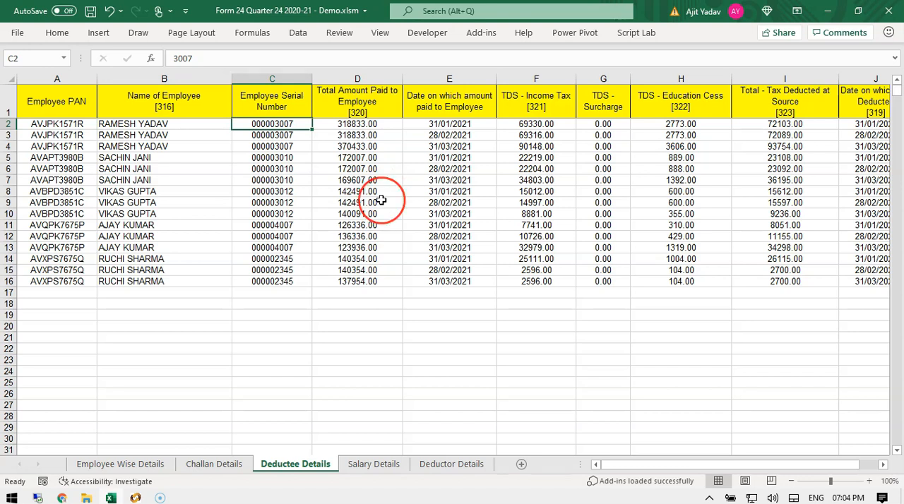
Highlight the PAN, employee name, serial number and amount paid ranges for the first employees' monthly rows.
{"action": "left_click_drag", "start_coordinate": [40, 125], "coordinate": [38, 226]}
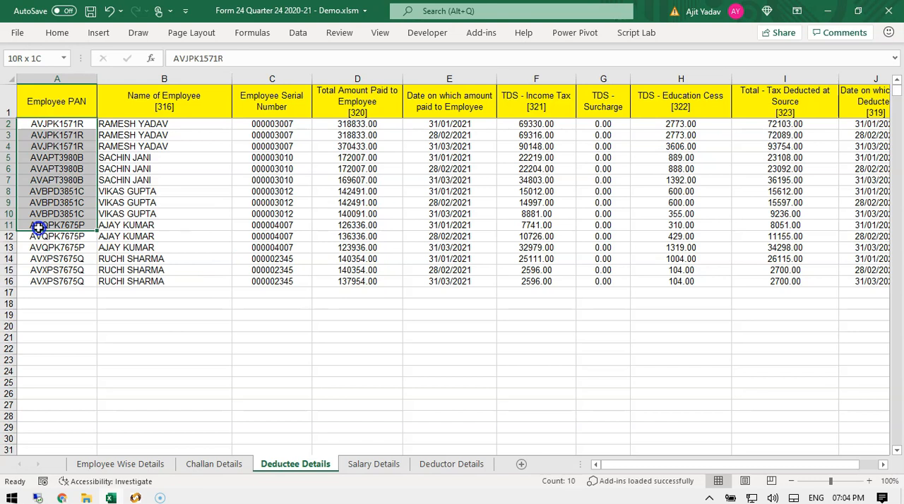
{"action": "left_click_drag", "start_coordinate": [157, 136], "coordinate": [154, 224]}
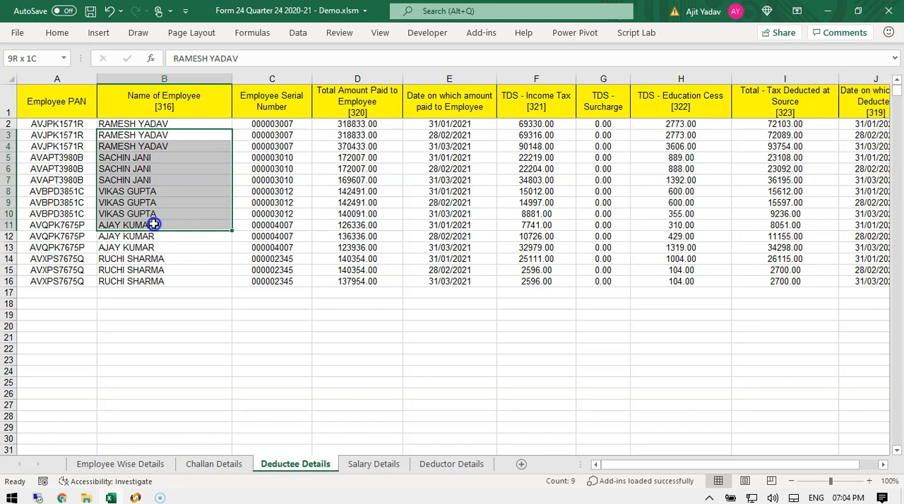
{"action": "left_click_drag", "start_coordinate": [268, 112], "coordinate": [272, 193]}
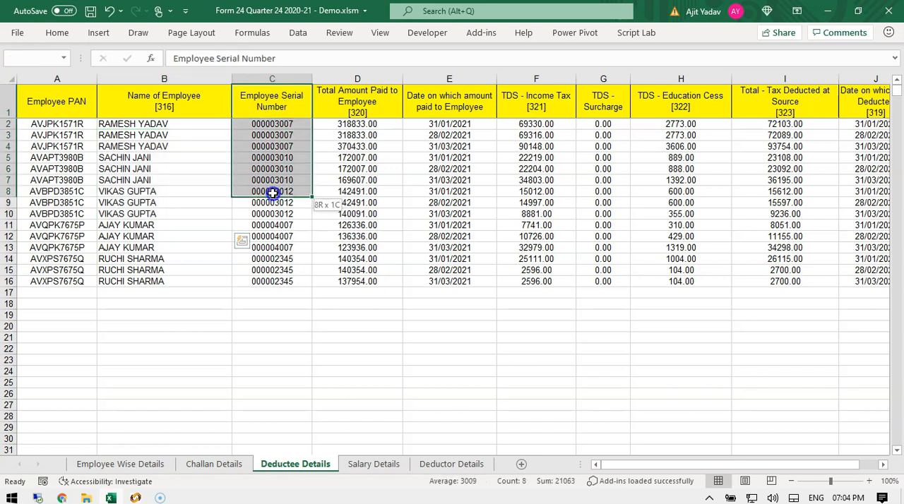
{"action": "left_click_drag", "start_coordinate": [343, 125], "coordinate": [339, 206]}
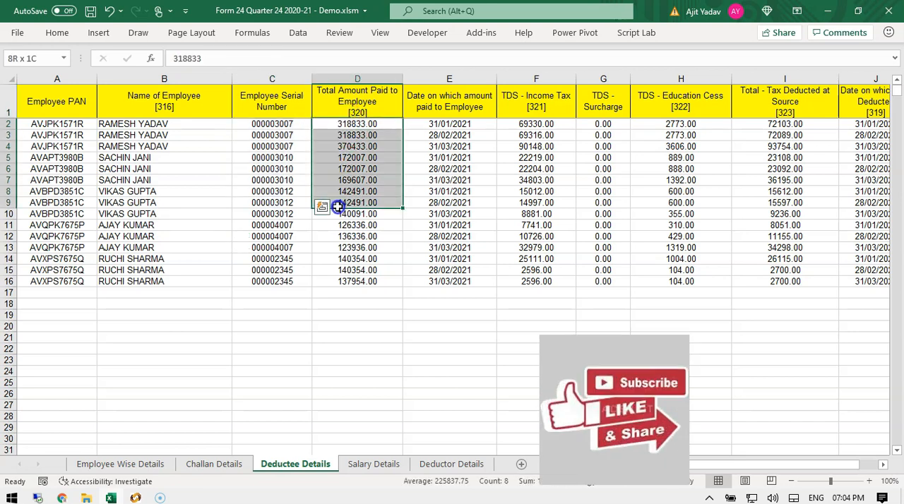
{"action": "left_click_drag", "start_coordinate": [338, 205], "coordinate": [338, 206]}
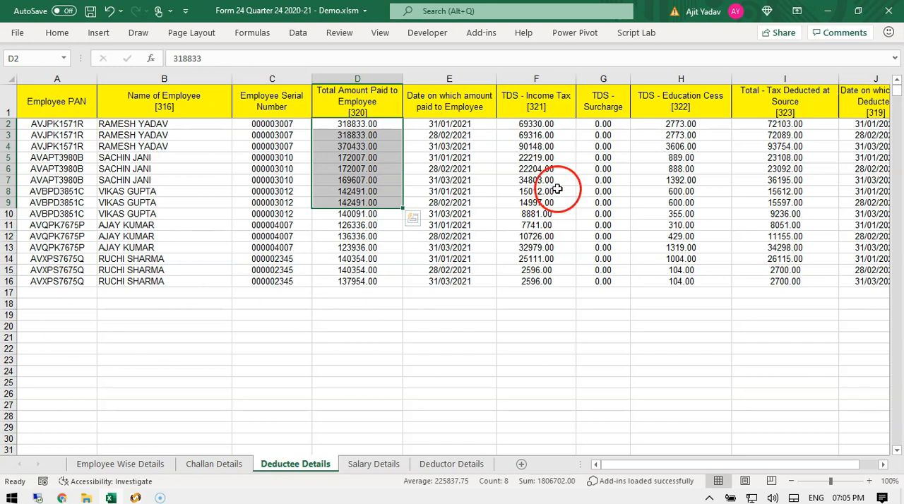
Examine the payment date, TDS income tax, surcharge and education cess columns of the deductee rows.
{"action": "left_click", "coordinate": [441, 135]}
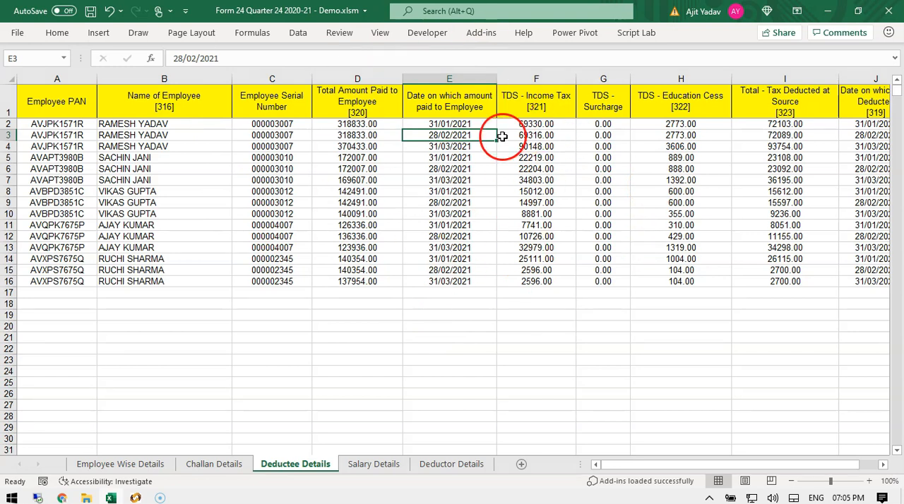
{"action": "left_click_drag", "start_coordinate": [468, 123], "coordinate": [469, 285]}
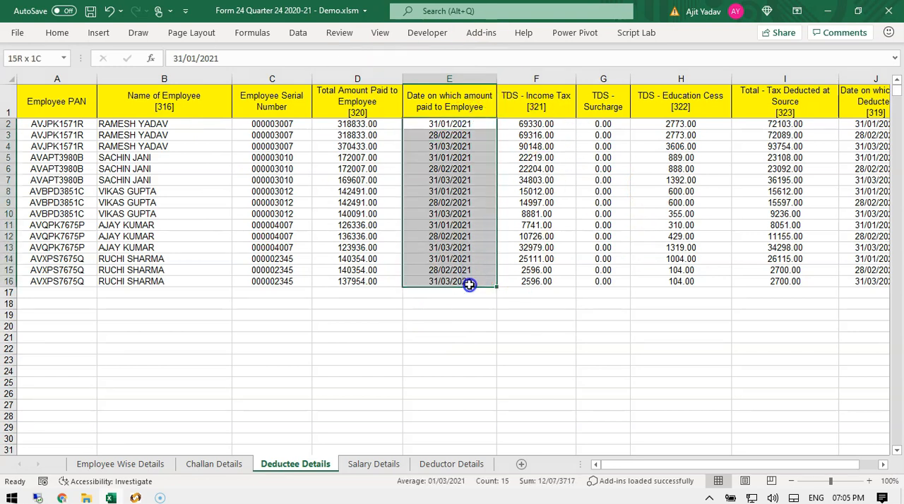
{"action": "left_click", "coordinate": [540, 147]}
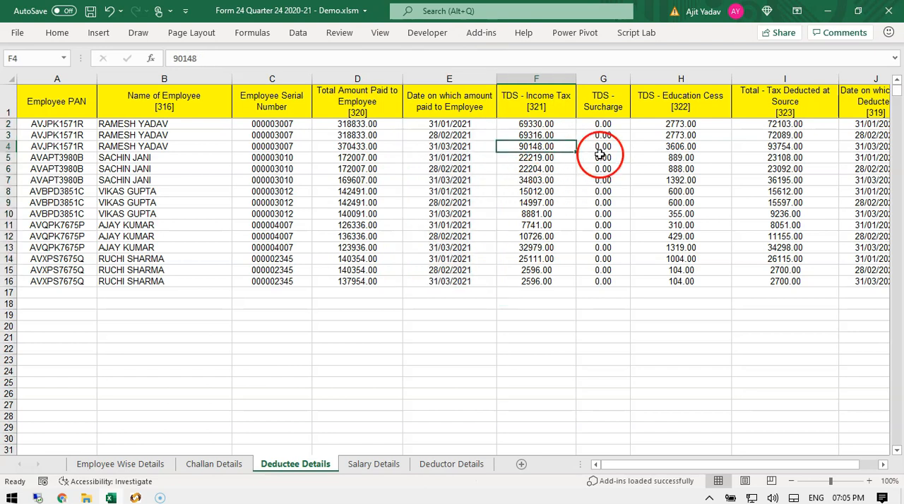
{"action": "left_click", "coordinate": [621, 145]}
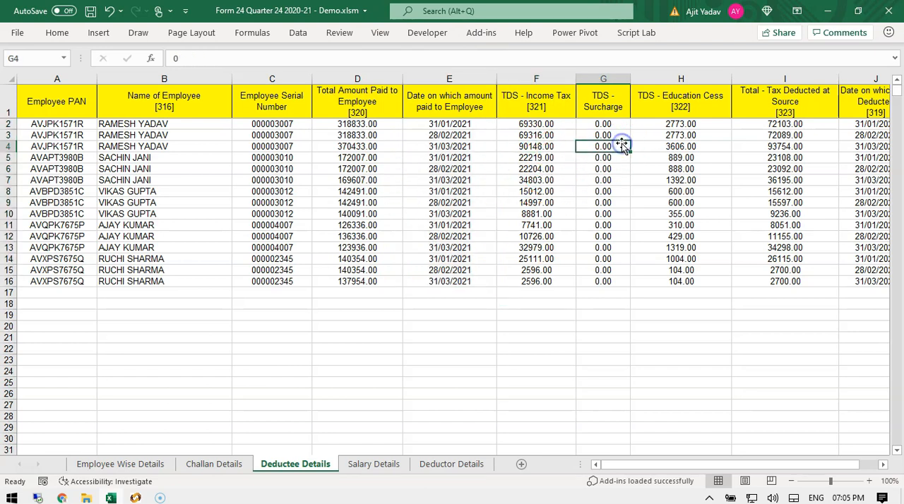
{"action": "left_click", "coordinate": [680, 135]}
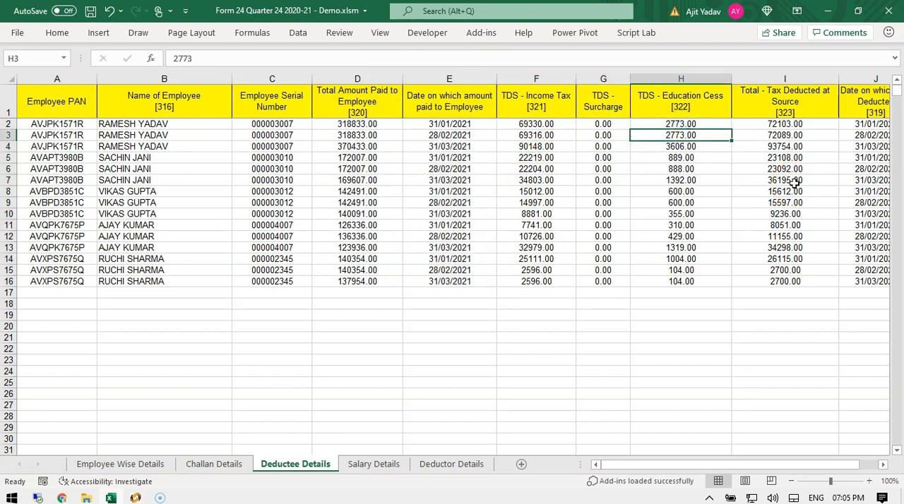
{"action": "key", "text": "Right"}
{"action": "key", "text": "Right"}
{"action": "key", "text": "Right"}
{"action": "key", "text": "Right"}
{"action": "key", "text": "Right"}
{"action": "key", "text": "Right"}
{"action": "key", "text": "Right"}
{"action": "key", "text": "Right"}
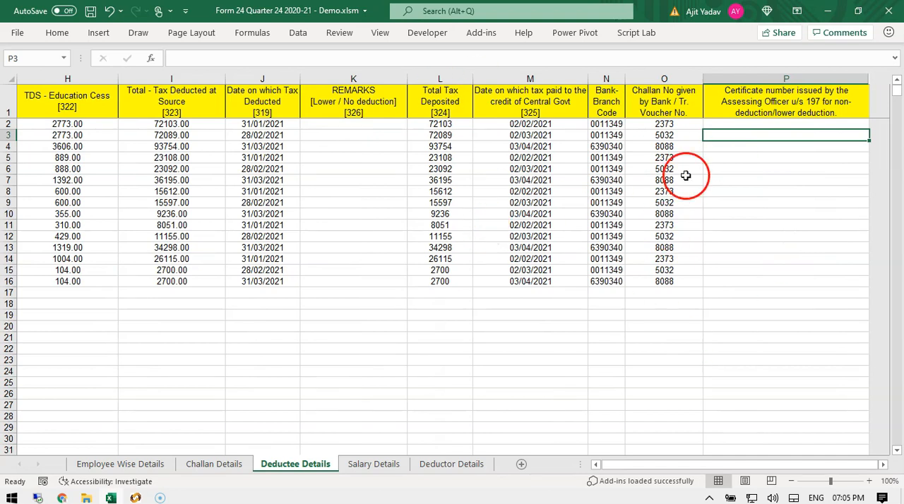
Examine the total tax deducted, tax deposited, deposit date, bank branch code and challan number columns.
{"action": "left_click_drag", "start_coordinate": [268, 124], "coordinate": [271, 283]}
{"action": "left_click", "coordinate": [564, 227]}
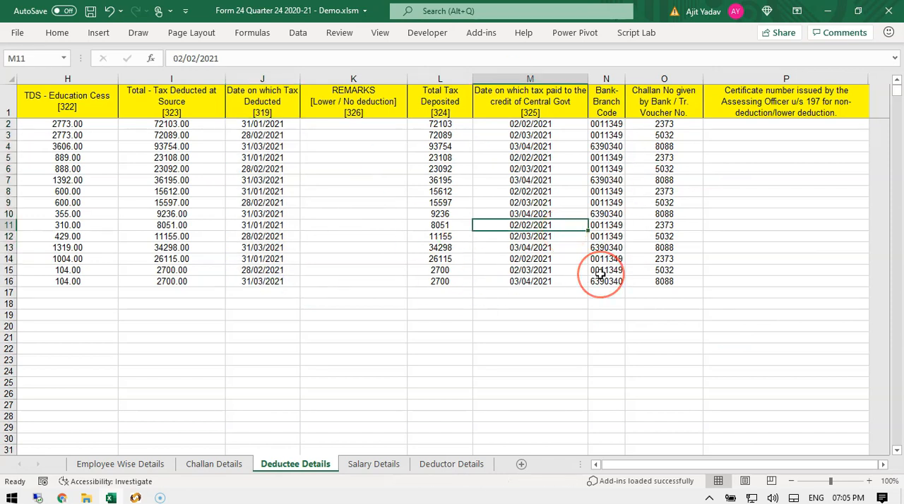
{"action": "left_click_drag", "start_coordinate": [440, 135], "coordinate": [439, 281]}
{"action": "left_click", "coordinate": [171, 123]}
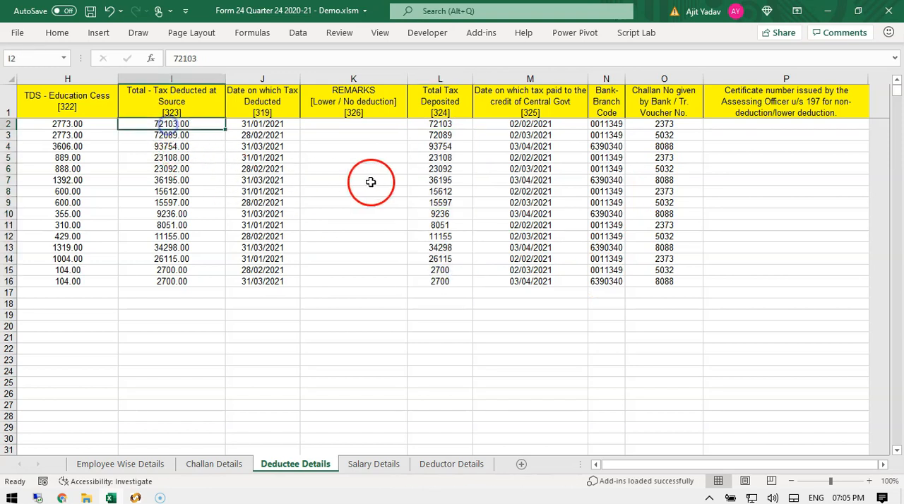
{"action": "left_click", "coordinate": [440, 125]}
{"action": "left_click", "coordinate": [542, 126]}
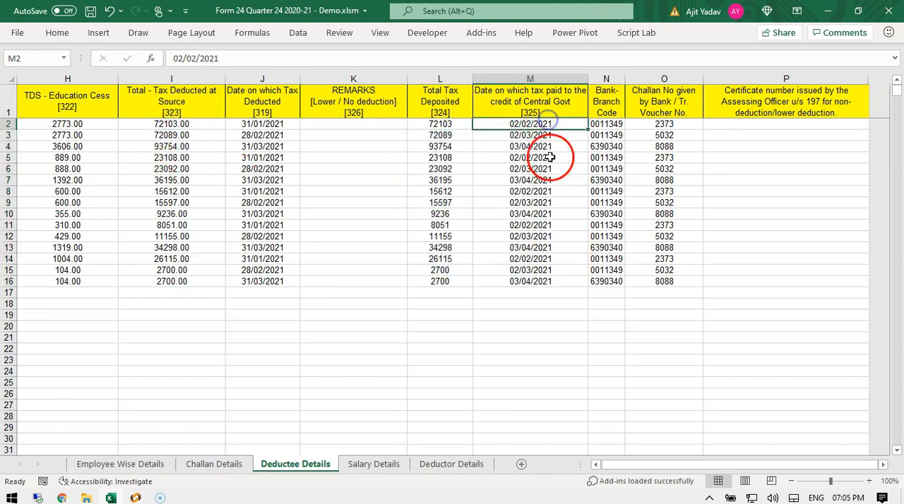
{"action": "left_click", "coordinate": [610, 134]}
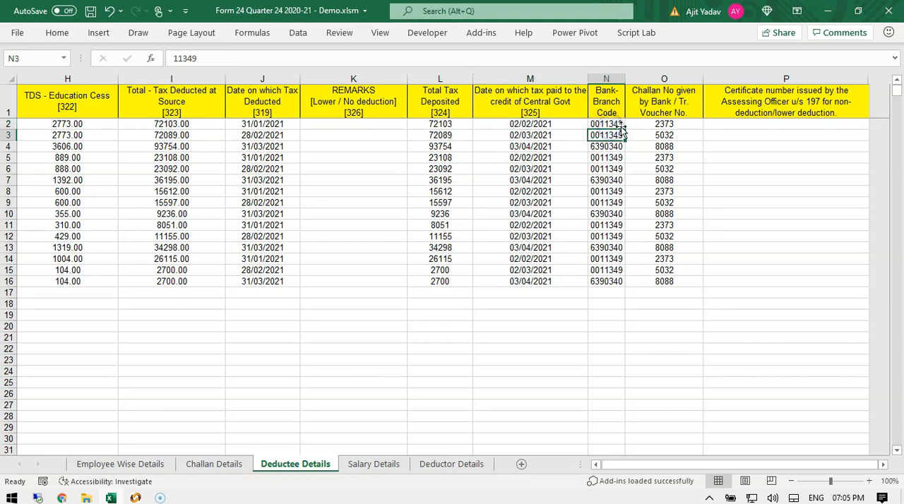
Compare the challan numbers and bank branch codes of the deductee rows with the entries on the Challan Details sheet.
{"action": "left_click", "coordinate": [675, 124]}
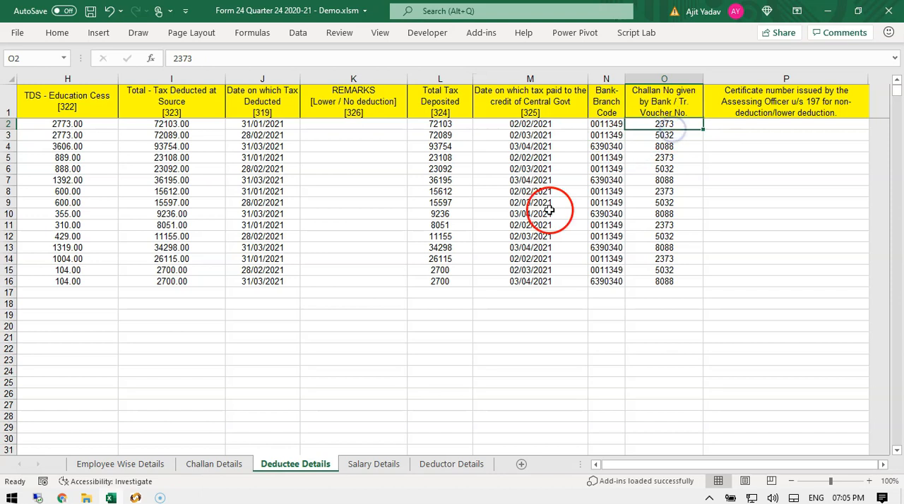
{"action": "left_click", "coordinate": [214, 464]}
{"action": "left_click", "coordinate": [44, 164]}
{"action": "left_click", "coordinate": [625, 220]}
{"action": "left_click_drag", "start_coordinate": [151, 167], "coordinate": [502, 168]}
{"action": "left_click", "coordinate": [319, 463]}
{"action": "left_click_drag", "start_coordinate": [627, 131], "coordinate": [611, 263]}
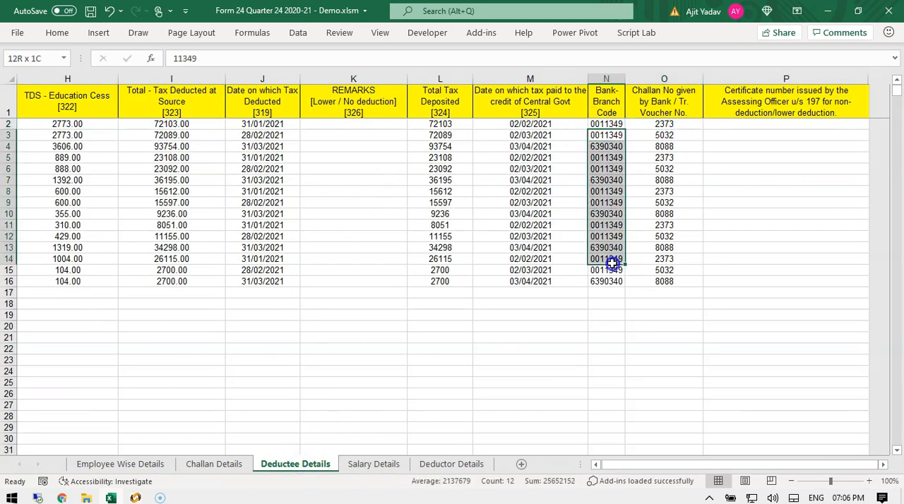
{"action": "left_click", "coordinate": [664, 303]}
{"action": "left_click_drag", "start_coordinate": [606, 157], "coordinate": [599, 259]}
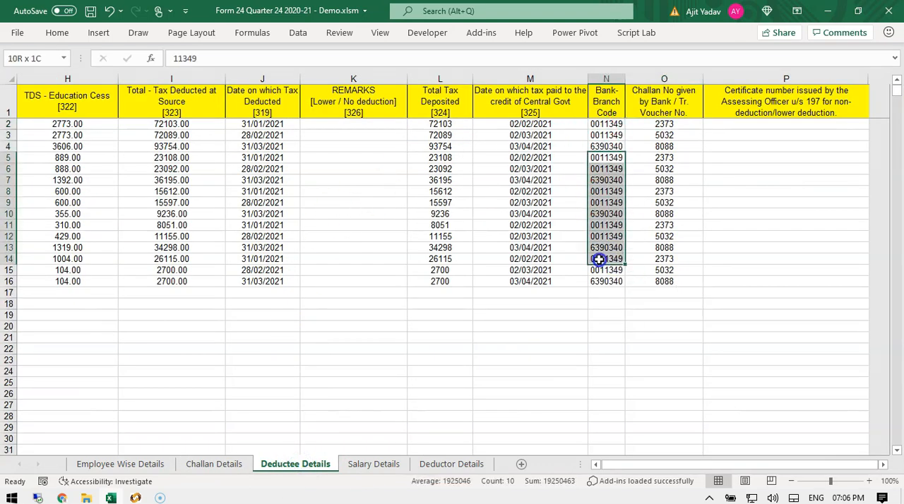
{"action": "left_click", "coordinate": [530, 247]}
Open the Deductor Details sheet, briefly view Salary Details, and highlight the deductor's branch and address rows.
{"action": "left_click", "coordinate": [447, 464]}
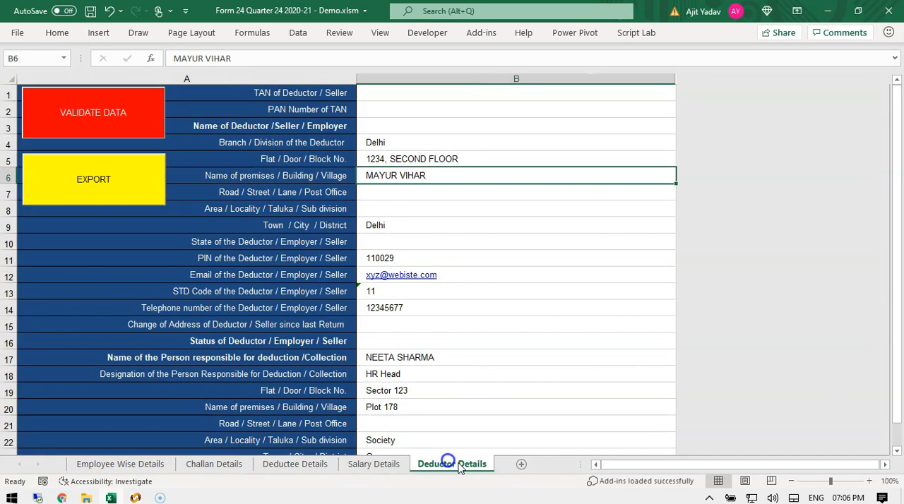
{"action": "left_click", "coordinate": [374, 463]}
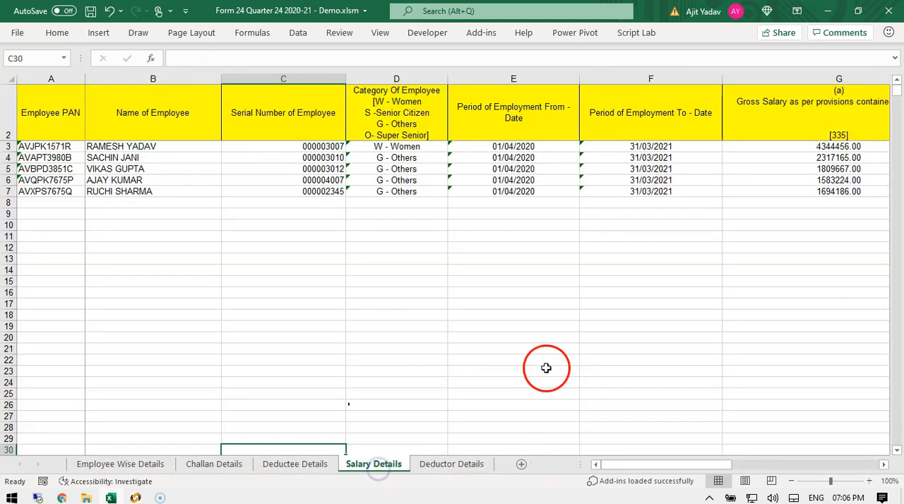
{"action": "left_click", "coordinate": [110, 145]}
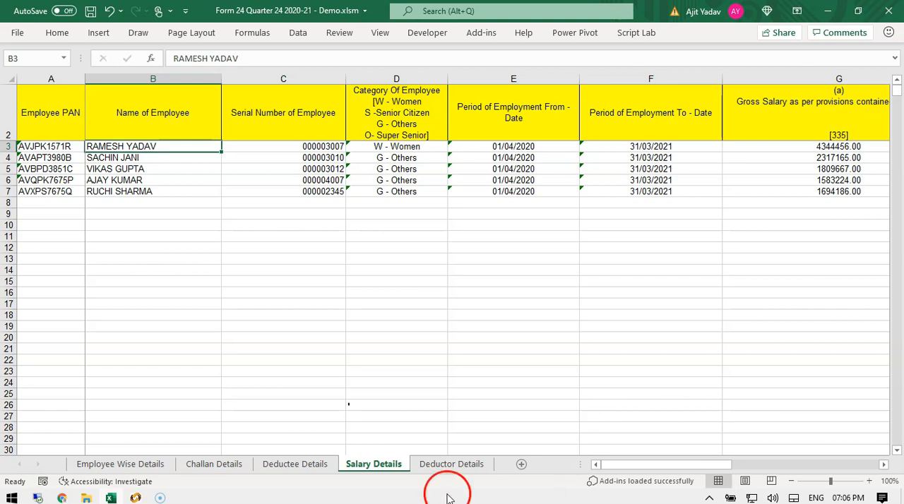
{"action": "left_click", "coordinate": [457, 464]}
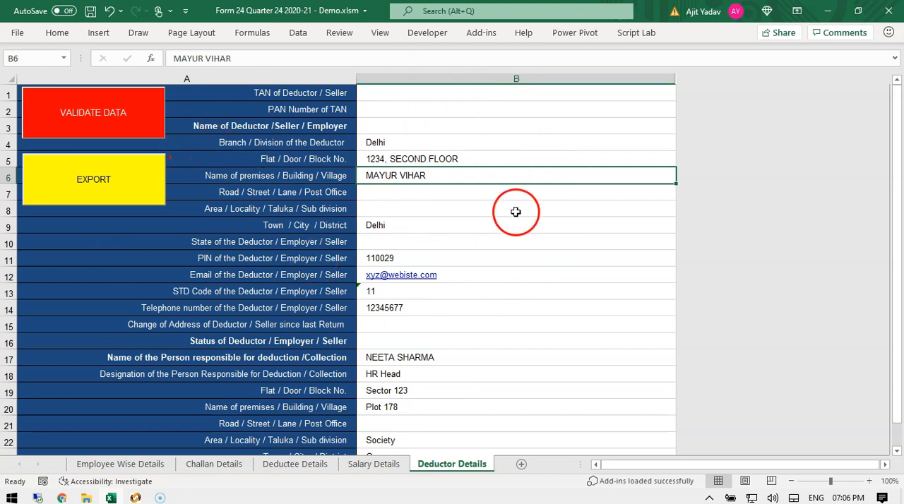
{"action": "left_click_drag", "start_coordinate": [403, 146], "coordinate": [419, 256]}
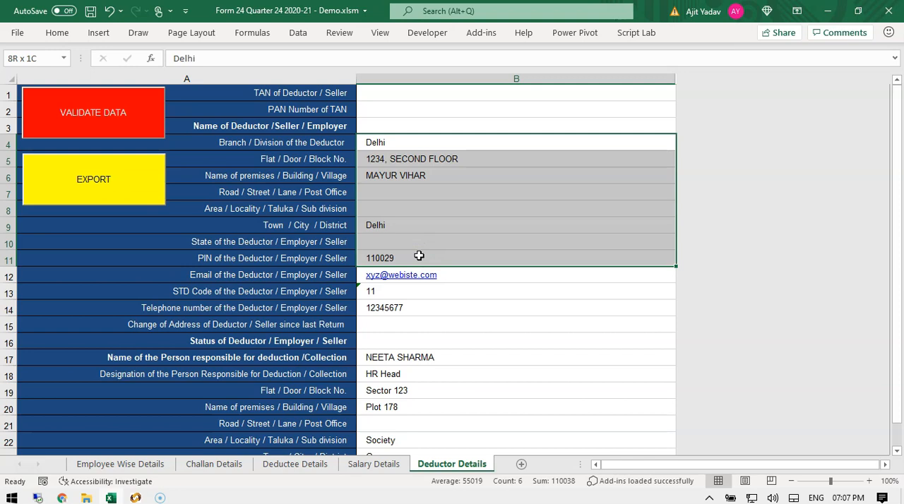
Examine the deductor's address-change and status fields, opening their drop-down lists of allowed entries.
{"action": "scroll", "coordinate": [418, 256], "scroll_direction": "down", "scroll_amount": 3}
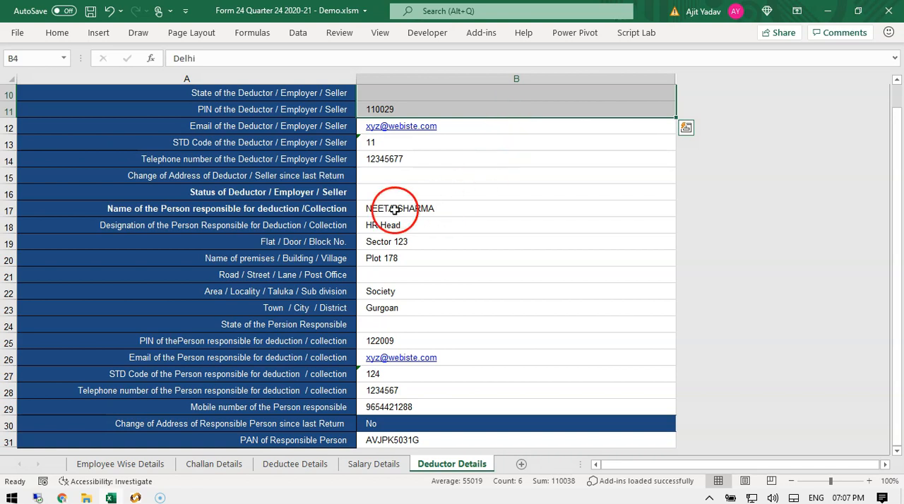
{"action": "left_click", "coordinate": [383, 177]}
{"action": "left_click", "coordinate": [381, 193]}
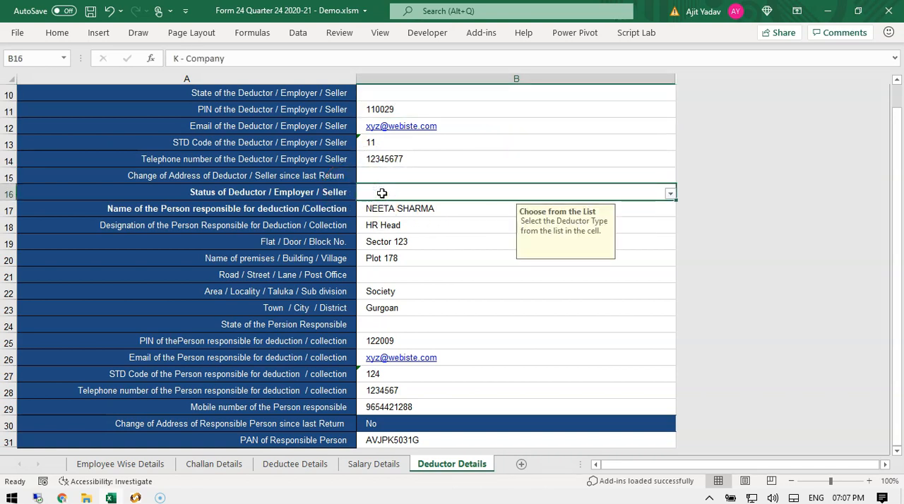
{"action": "left_click", "coordinate": [438, 177]}
{"action": "left_click", "coordinate": [669, 178]}
{"action": "left_click", "coordinate": [670, 179]}
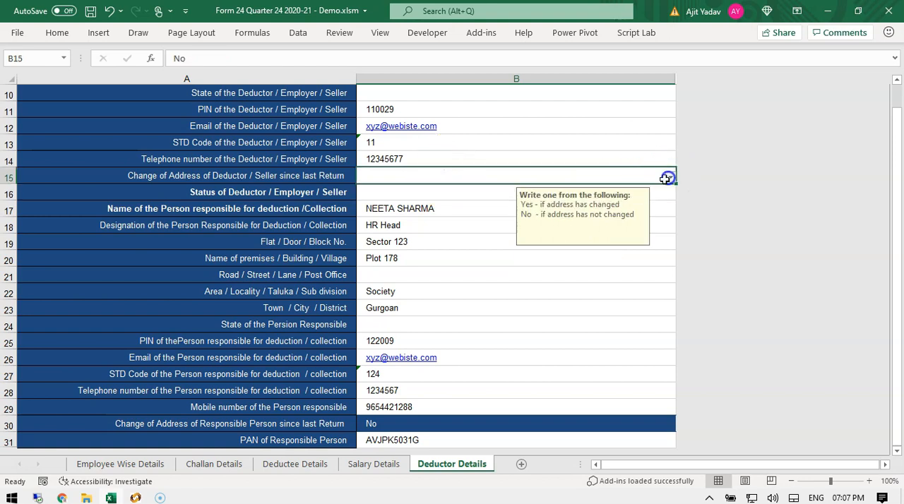
Highlight the responsible person's name, designation and address rows, then review down to their PAN and reselect the deductor block.
{"action": "left_click", "coordinate": [441, 193]}
{"action": "left_click_drag", "start_coordinate": [392, 209], "coordinate": [406, 308]}
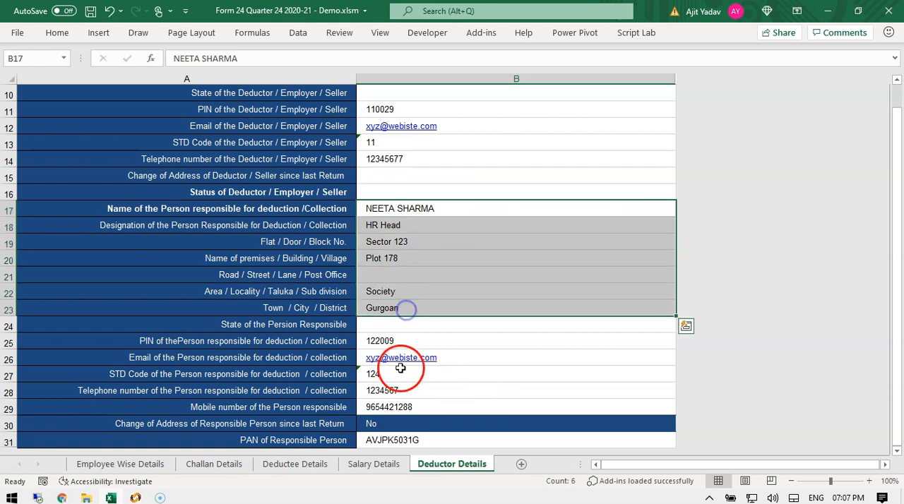
{"action": "scroll", "coordinate": [464, 408], "scroll_direction": "down", "scroll_amount": 2}
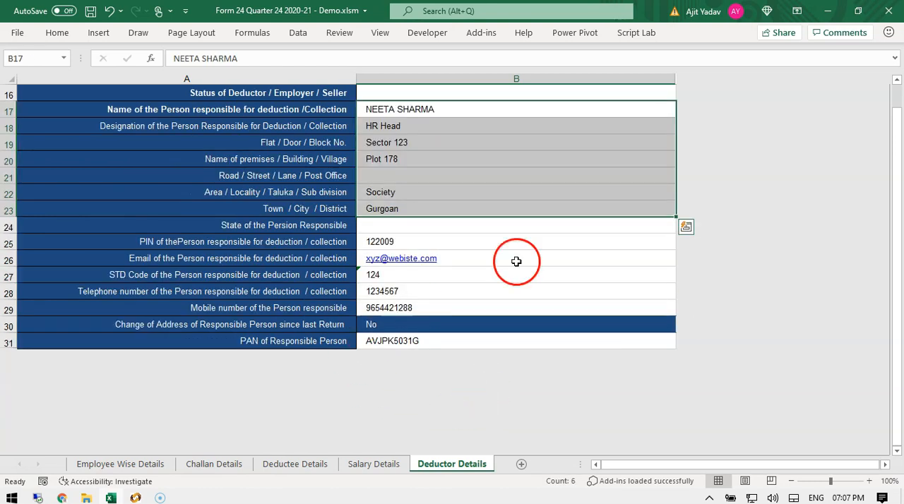
{"action": "left_click", "coordinate": [413, 341]}
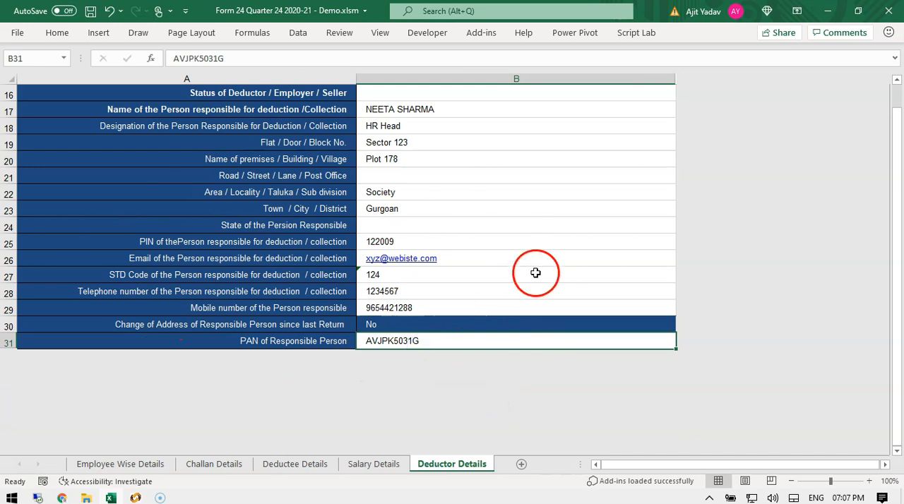
{"action": "scroll", "coordinate": [535, 272], "scroll_direction": "up", "scroll_amount": 5}
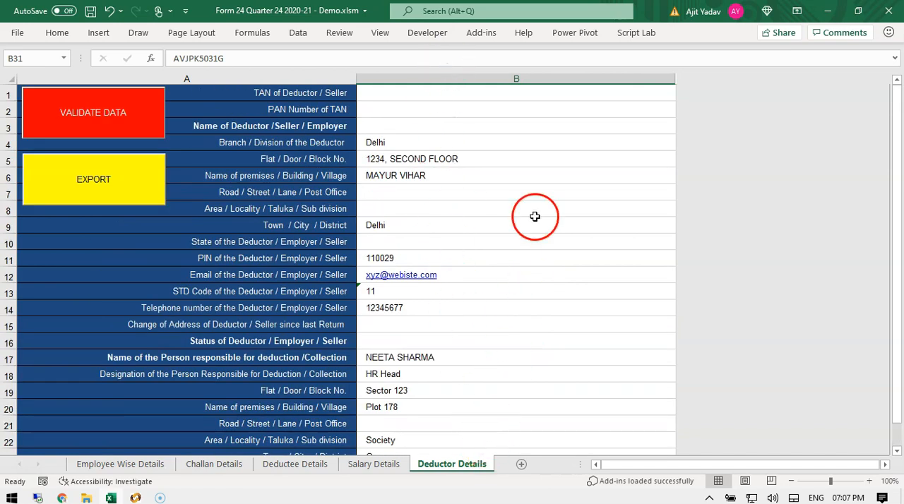
{"action": "left_click_drag", "start_coordinate": [601, 140], "coordinate": [591, 393]}
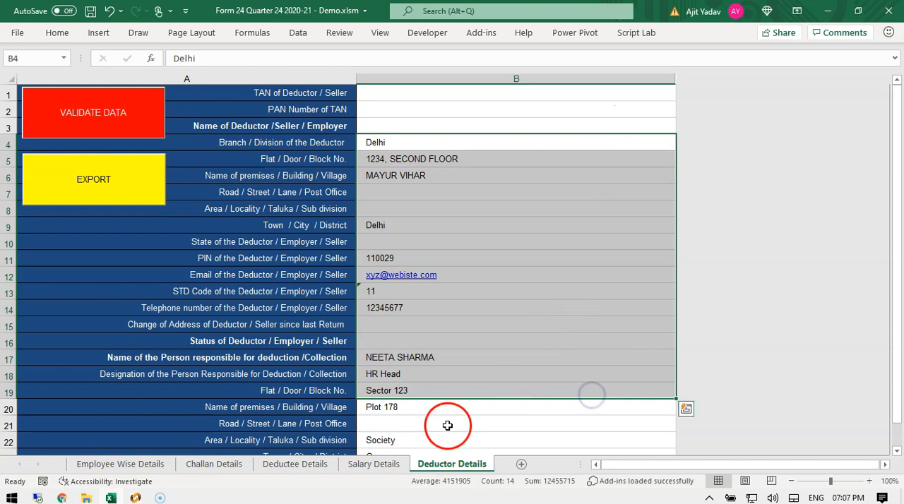
On the Challan Details sheet, highlight the challan rows' voucher number, date, branch code and tax amounts.
{"action": "left_click", "coordinate": [212, 464]}
{"action": "left_click_drag", "start_coordinate": [173, 230], "coordinate": [603, 259]}
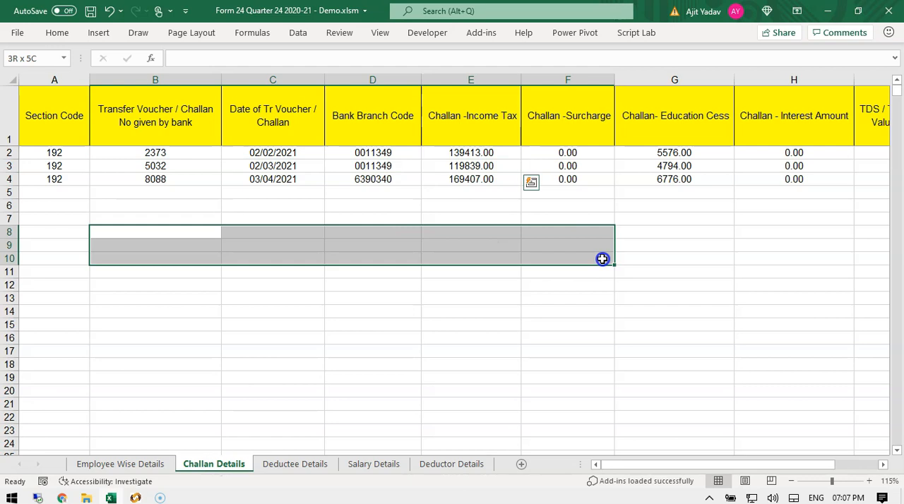
{"action": "left_click", "coordinate": [152, 180]}
{"action": "left_click_drag", "start_coordinate": [355, 179], "coordinate": [545, 180]}
{"action": "left_click", "coordinate": [340, 284]}
{"action": "left_click", "coordinate": [50, 165]}
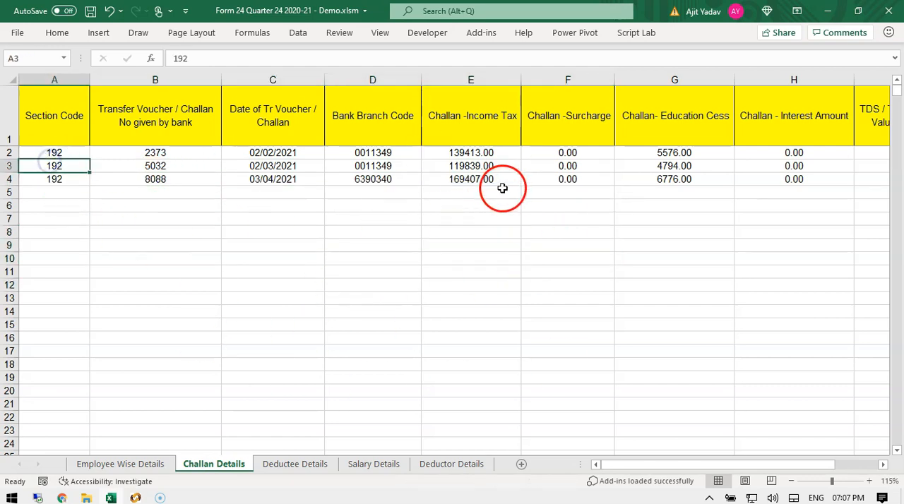
On the Deductee Details sheet, highlight the employee names and the total amount paid column.
{"action": "left_click", "coordinate": [294, 464]}
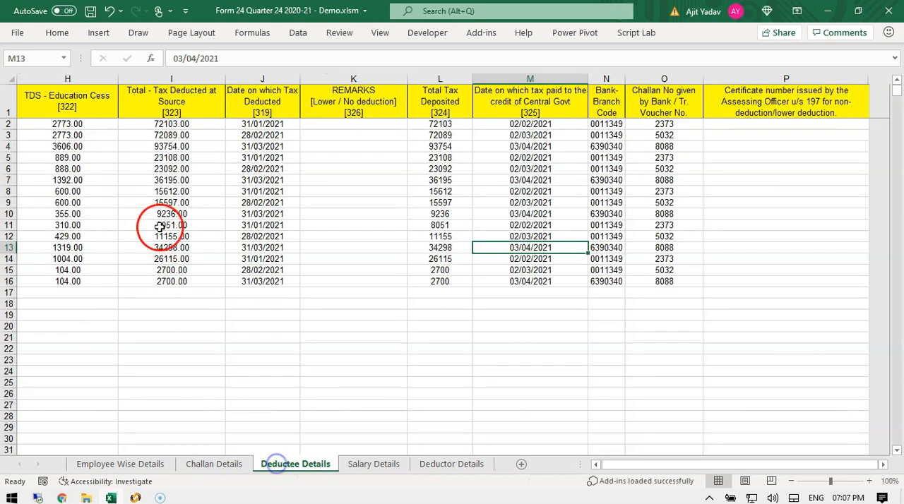
{"action": "left_click", "coordinate": [103, 157]}
{"action": "key", "text": "ctrl+Left"}
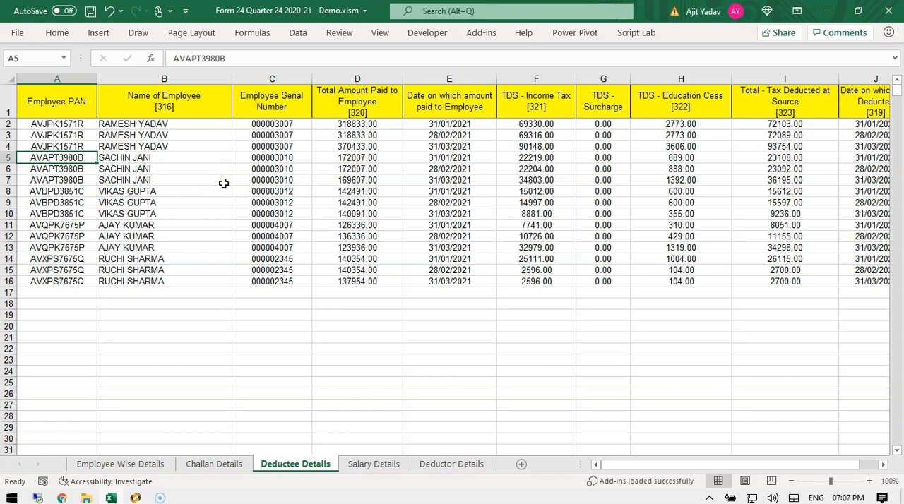
{"action": "left_click_drag", "start_coordinate": [141, 134], "coordinate": [170, 282]}
{"action": "left_click", "coordinate": [382, 158]}
{"action": "left_click_drag", "start_coordinate": [357, 124], "coordinate": [358, 278]}
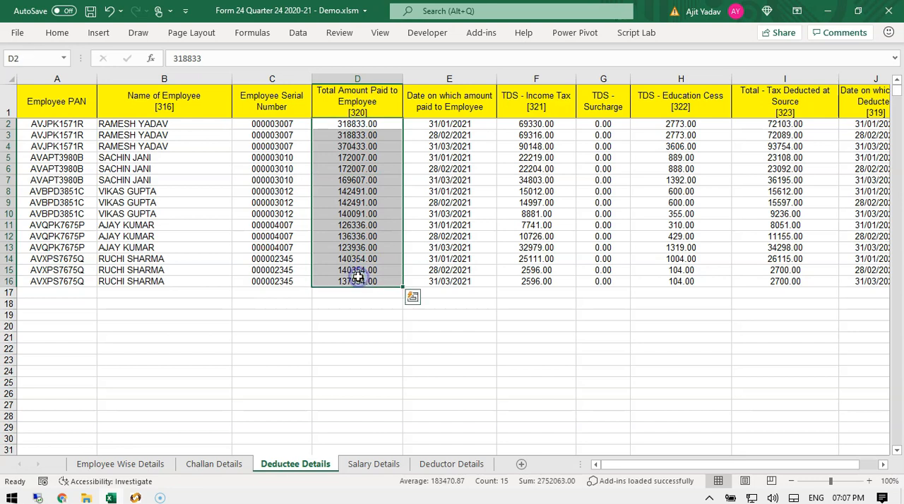
{"action": "left_click", "coordinate": [339, 203]}
On the Salary Details sheet, examine the category, employment period, gross salary and perquisites columns for each employee.
{"action": "left_click", "coordinate": [372, 464]}
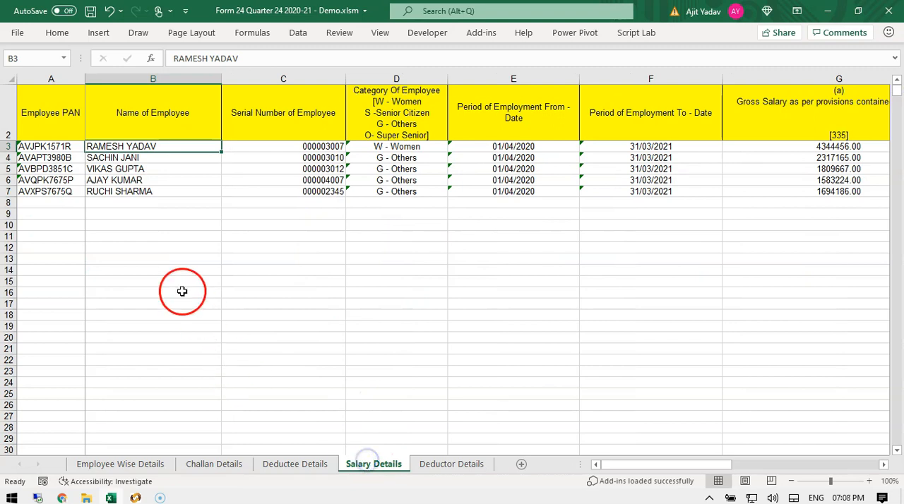
{"action": "left_click", "coordinate": [719, 160]}
{"action": "key", "text": "Right"}
{"action": "key", "text": "Right"}
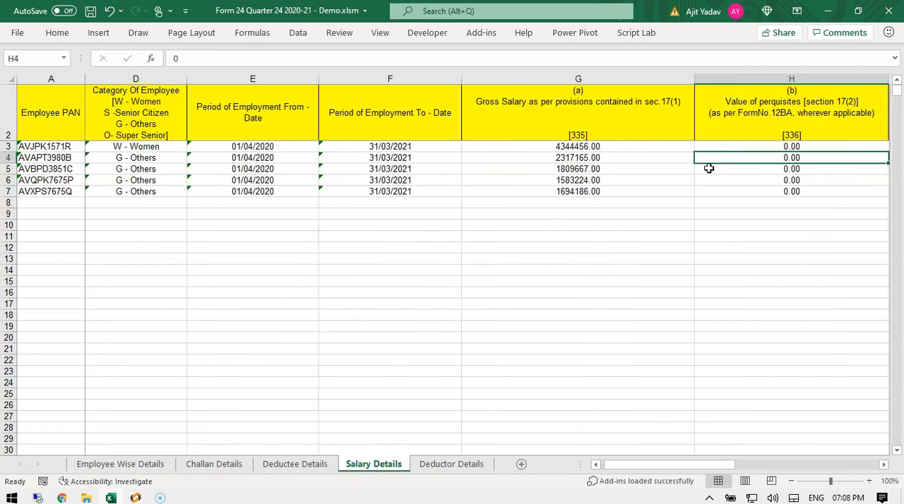
{"action": "left_click_drag", "start_coordinate": [603, 139], "coordinate": [601, 318]}
{"action": "left_click", "coordinate": [389, 169]}
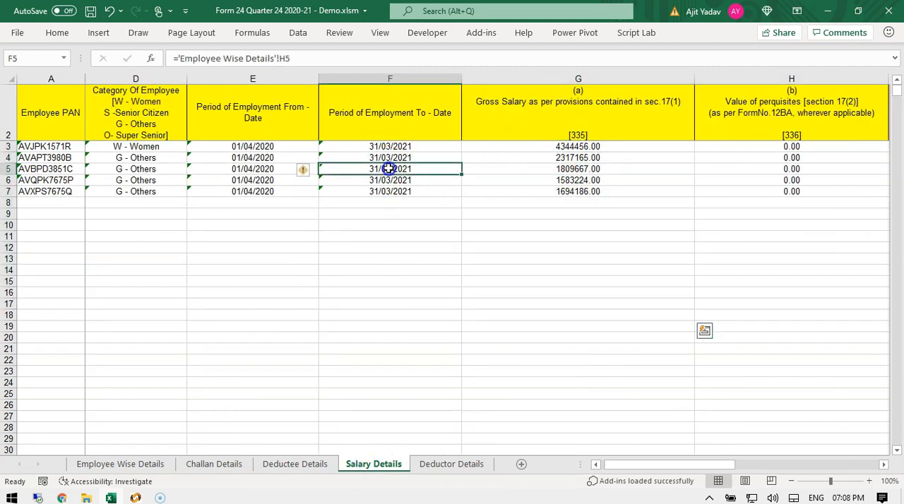
{"action": "left_click", "coordinate": [123, 146]}
{"action": "key", "text": "ctrl+Left"}
{"action": "key", "text": "Right"}
{"action": "key", "text": "Right"}
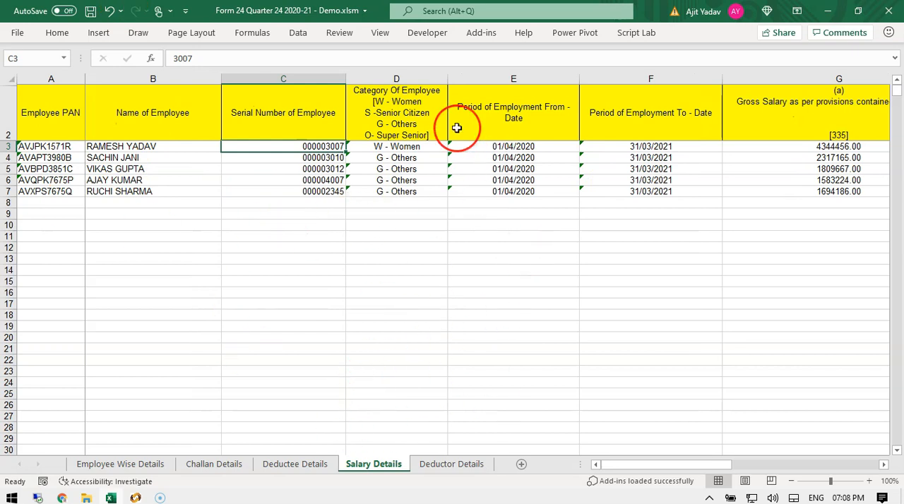
Compare the Salary Details rows with the Employee Wise Details sheet, stepping through the PAN, name, serial and category cells.
{"action": "left_click", "coordinate": [181, 158]}
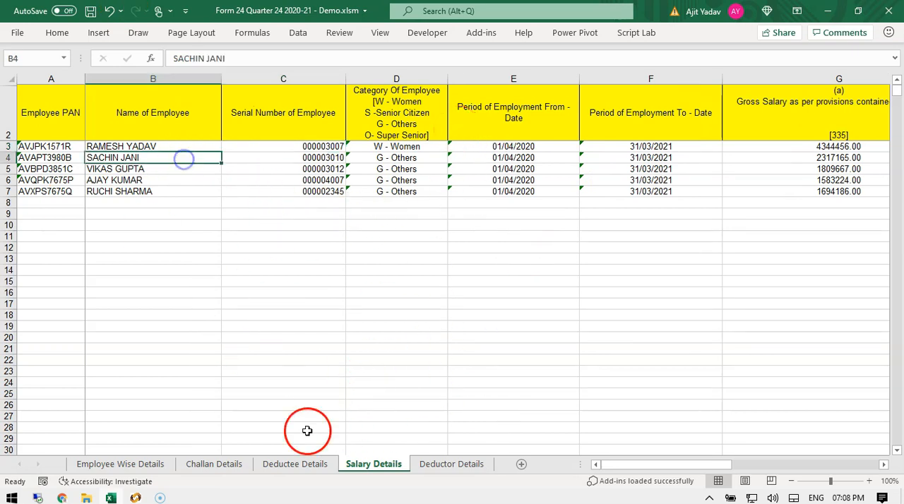
{"action": "left_click", "coordinate": [106, 463]}
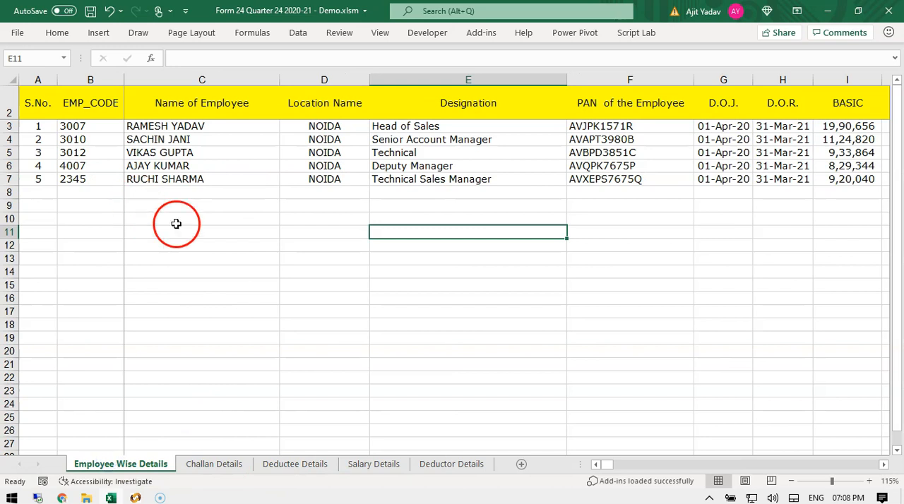
{"action": "left_click", "coordinate": [374, 464]}
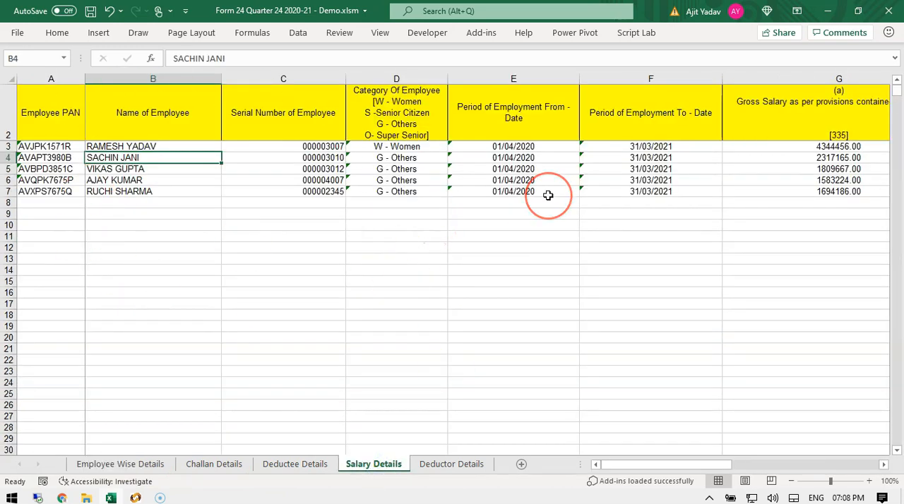
{"action": "key", "text": "Left"}
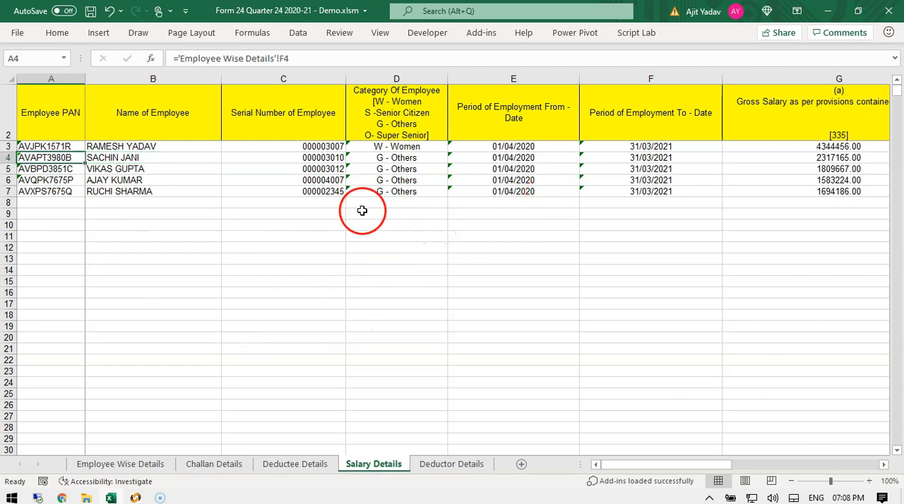
{"action": "key", "text": "Right"}
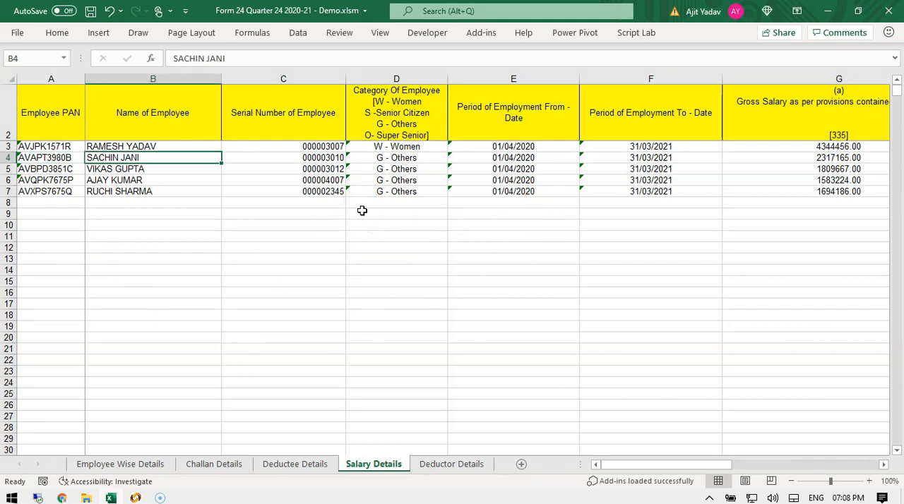
{"action": "key", "text": "Right"}
{"action": "key", "text": "Right"}
{"action": "key", "text": "Up"}
{"action": "key", "text": "Down"}
{"action": "key", "text": "Down"}
{"action": "key", "text": "Down"}
{"action": "key", "text": "Down"}
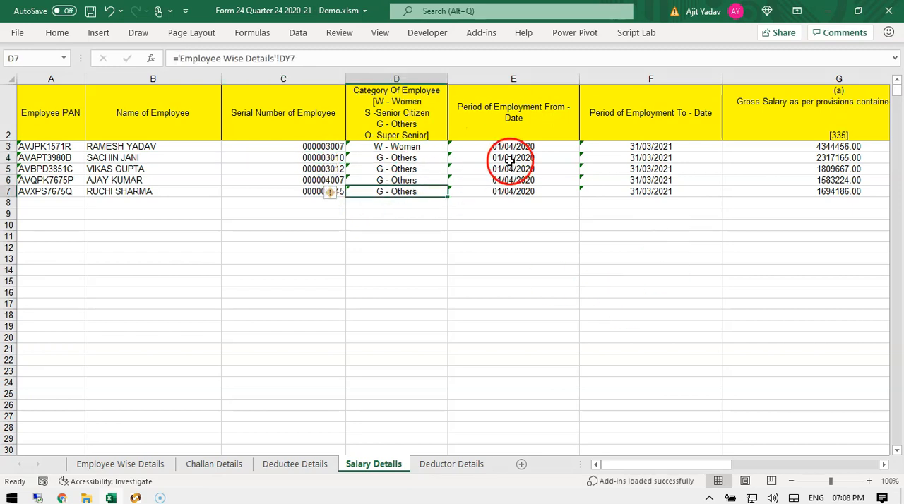
Step through the employment end date, gross salary, perquisites, profits in lieu of salary and taxable amount columns.
{"action": "left_click", "coordinate": [638, 147]}
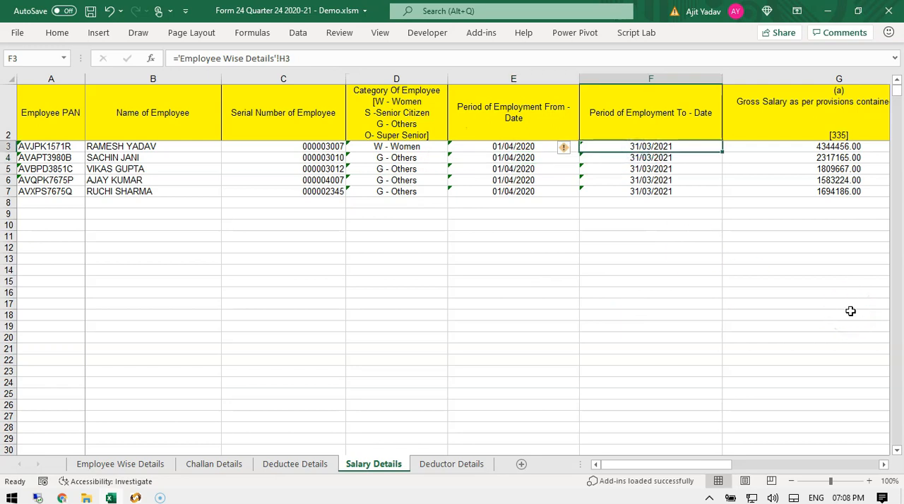
{"action": "key", "text": "Right"}
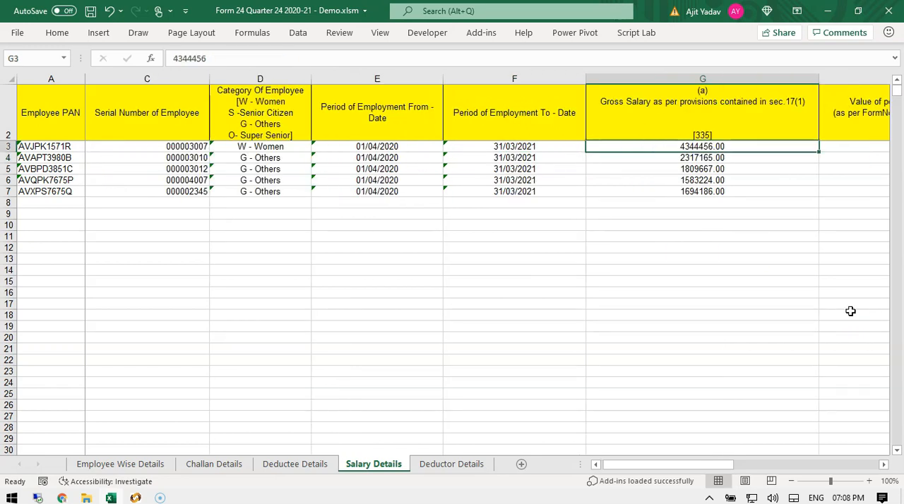
{"action": "key", "text": "Right"}
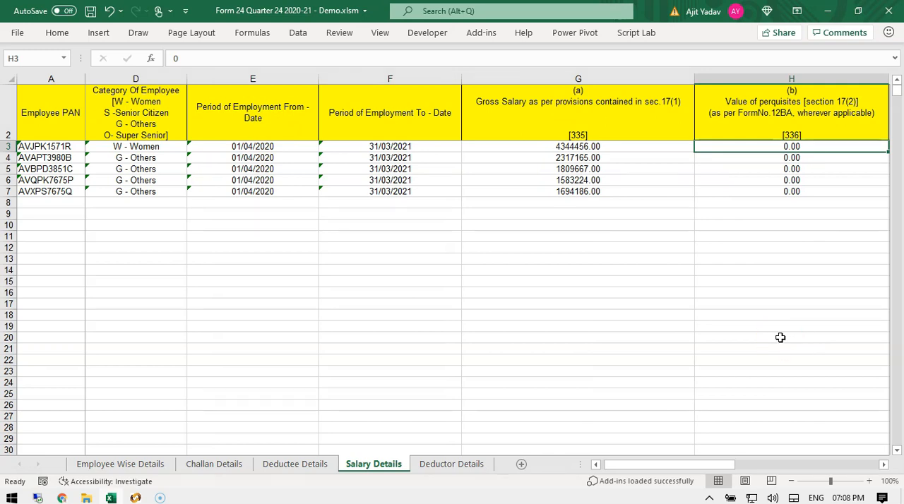
{"action": "key", "text": "Right"}
{"action": "key", "text": "Right"}
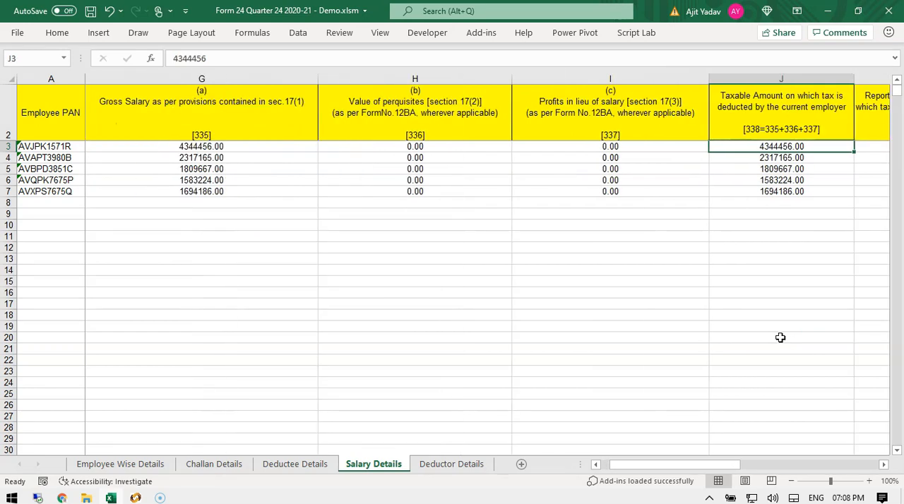
On Salary Details, step through the reported taxable amount, total salary and section 16 deduction columns.
{"action": "key", "text": "Right"}
{"action": "key", "text": "Right"}
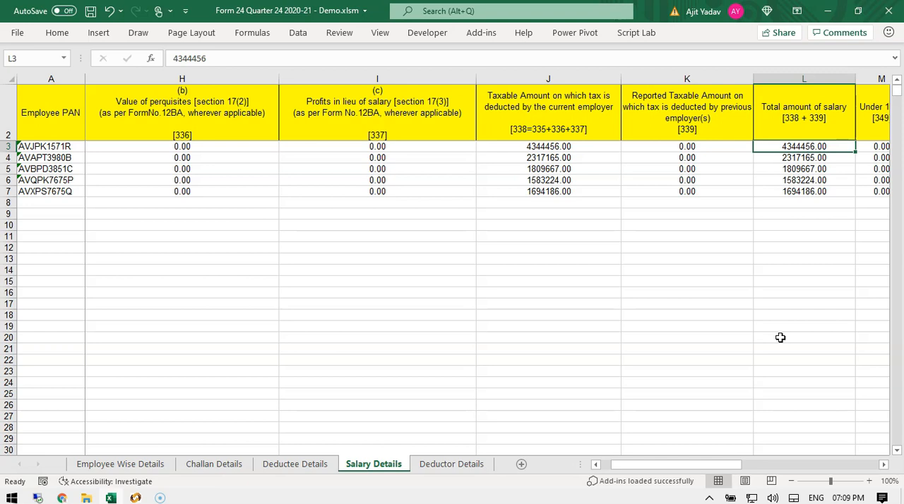
{"action": "key", "text": "Right"}
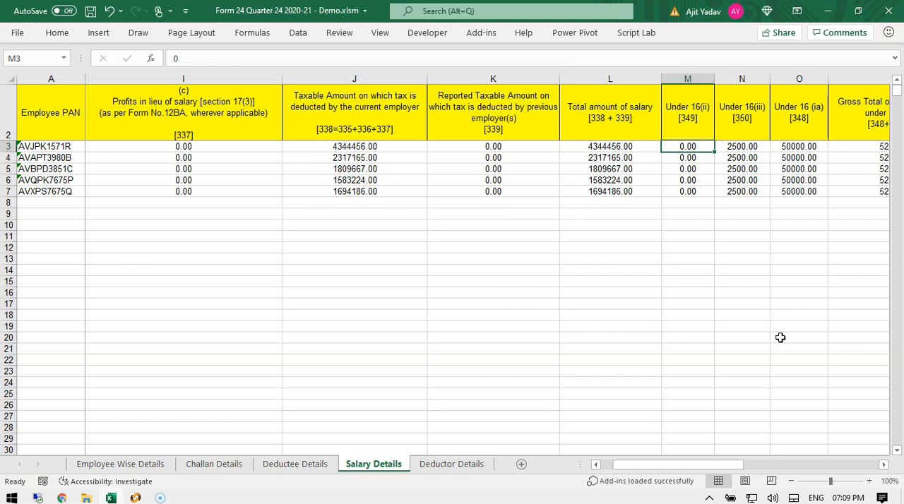
{"action": "key", "text": "Right"}
{"action": "key", "text": "Right"}
{"action": "key", "text": "Right"}
{"action": "key", "text": "Right"}
{"action": "key", "text": "Right"}
{"action": "key", "text": "Right"}
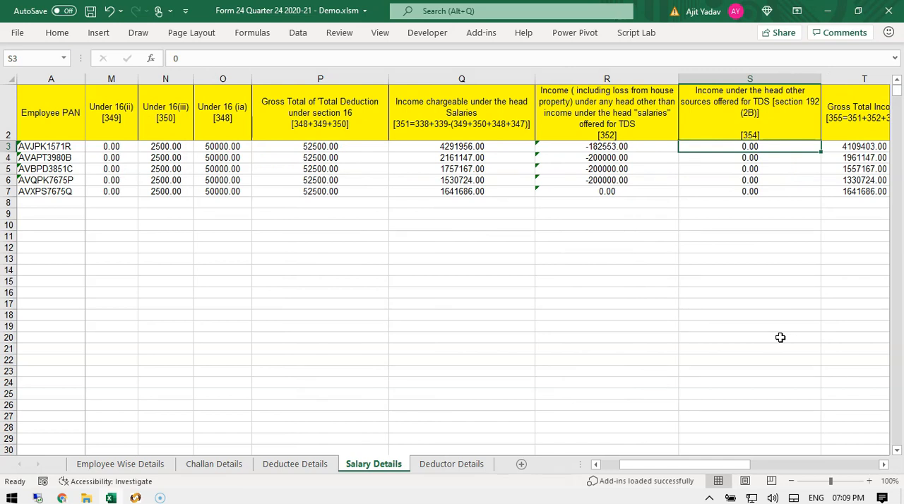
Examine the section 16 deduction cells and the gross total deduction column, ending on the Under 16 (ia) header.
{"action": "left_click", "coordinate": [223, 170]}
{"action": "left_click", "coordinate": [336, 169]}
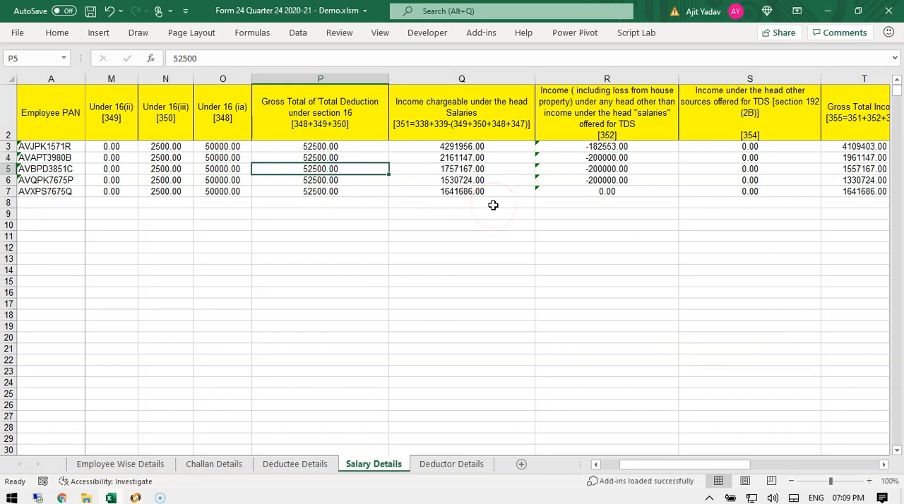
{"action": "key", "text": "Left"}
{"action": "key", "text": "Left"}
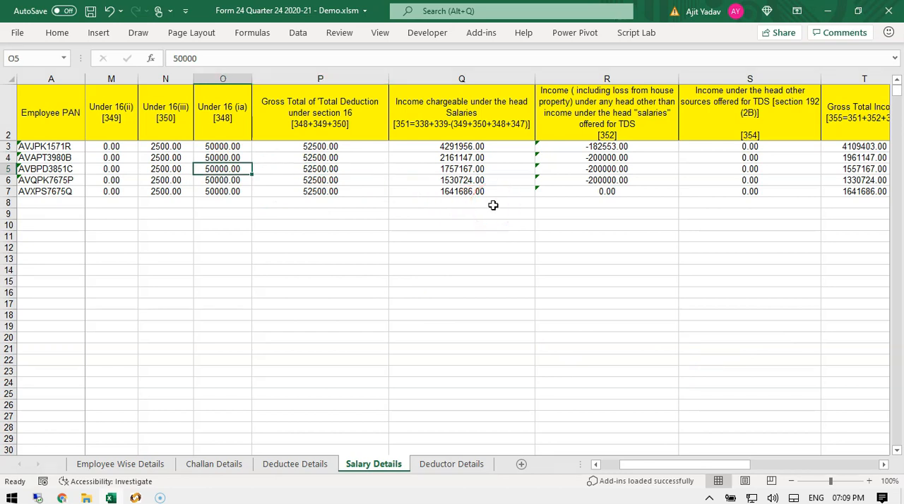
{"action": "key", "text": "Right"}
{"action": "key", "text": "Up"}
{"action": "key", "text": "Up"}
{"action": "key", "text": "Up"}
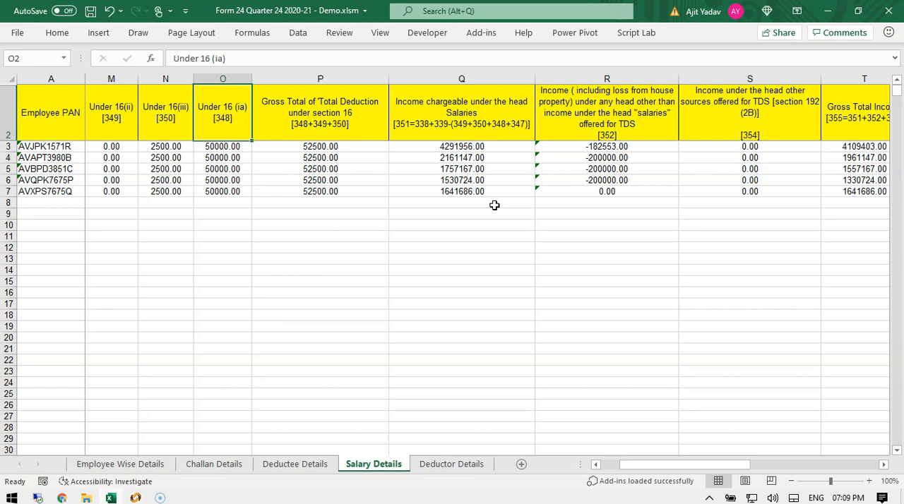
Step through the gross total income column and the Chapter VI-A deduction columns for 80CCE, Others, 80C, 80D, 80E and 80G.
{"action": "key", "text": "Right"}
{"action": "key", "text": "Right"}
{"action": "key", "text": "Right"}
{"action": "key", "text": "Down"}
{"action": "key", "text": "Right"}
{"action": "key", "text": "Right"}
{"action": "key", "text": "Right"}
{"action": "key", "text": "Right"}
{"action": "key", "text": "Right"}
{"action": "key", "text": "Right"}
{"action": "key", "text": "Right"}
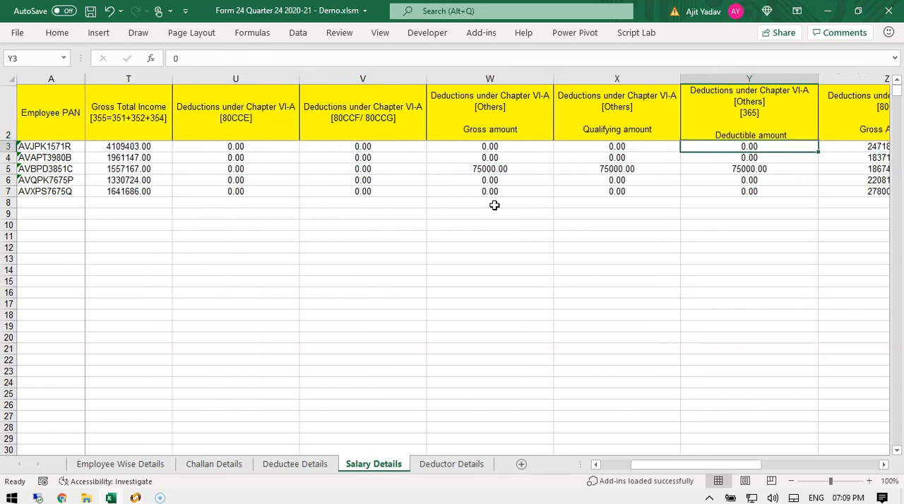
{"action": "key", "text": "Right"}
{"action": "key", "text": "Right"}
{"action": "key", "text": "Right"}
{"action": "key", "text": "Right"}
{"action": "key", "text": "Right"}
{"action": "key", "text": "Right"}
{"action": "key", "text": "Right"}
{"action": "key", "text": "Right"}
{"action": "key", "text": "Right"}
{"action": "key", "text": "Right"}
{"action": "key", "text": "Right"}
{"action": "key", "text": "Right"}
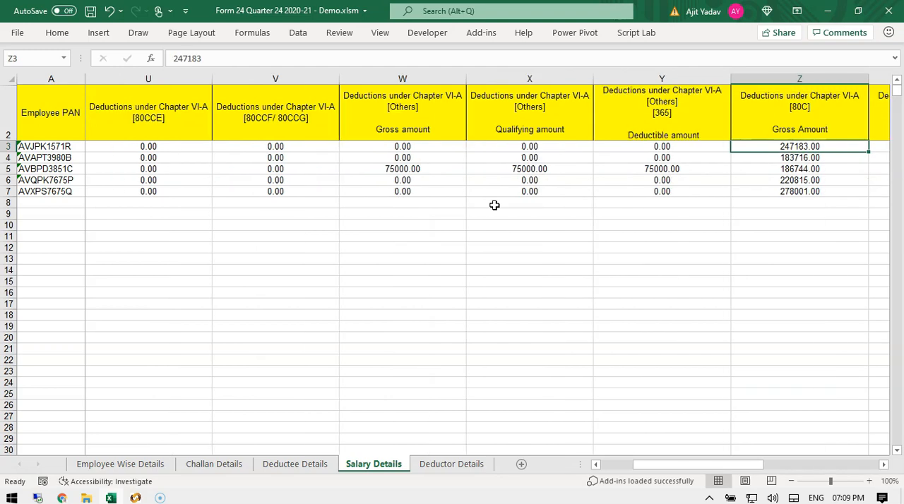
{"action": "key", "text": "Right"}
{"action": "key", "text": "Right"}
{"action": "key", "text": "Right"}
{"action": "key", "text": "Right"}
{"action": "key", "text": "Right"}
{"action": "key", "text": "Right"}
{"action": "key", "text": "Right"}
{"action": "key", "text": "Right"}
{"action": "key", "text": "Right"}
{"action": "key", "text": "Right"}
{"action": "key", "text": "Right"}
{"action": "key", "text": "Right"}
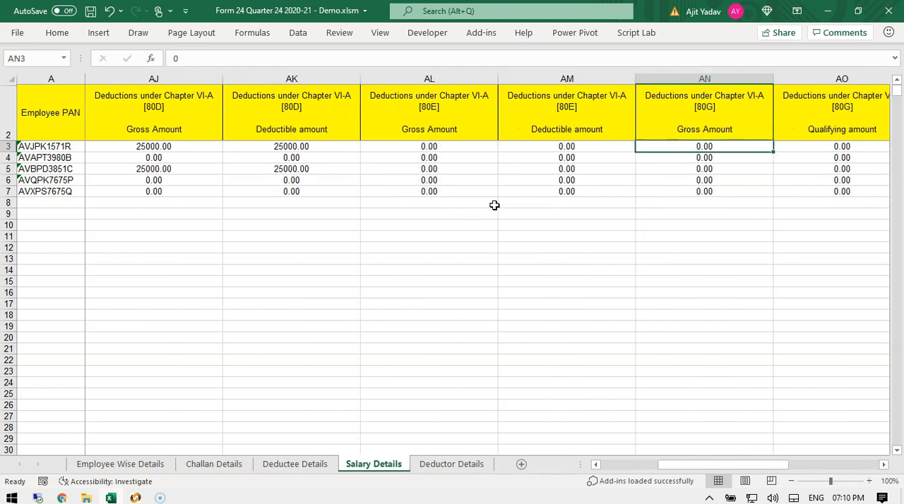
{"action": "key", "text": "Right"}
{"action": "key", "text": "Right"}
{"action": "key", "text": "Right"}
{"action": "key", "text": "Right"}
{"action": "key", "text": "Right"}
{"action": "key", "text": "Right"}
{"action": "key", "text": "Right"}
{"action": "key", "text": "Right"}
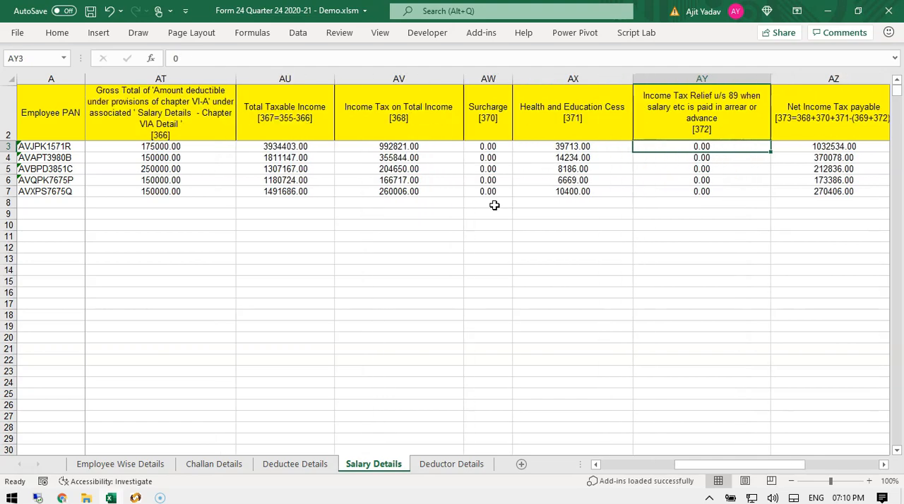
Review the tax computation columns: surcharge, cess, relief, net tax payable, TDS, shortfall and the rent payment flag.
{"action": "key", "text": "Left"}
{"action": "key", "text": "Left"}
{"action": "key", "text": "Left"}
{"action": "key", "text": "Left"}
{"action": "key", "text": "Left"}
{"action": "key", "text": "Left"}
{"action": "key", "text": "Left"}
{"action": "key", "text": "Left"}
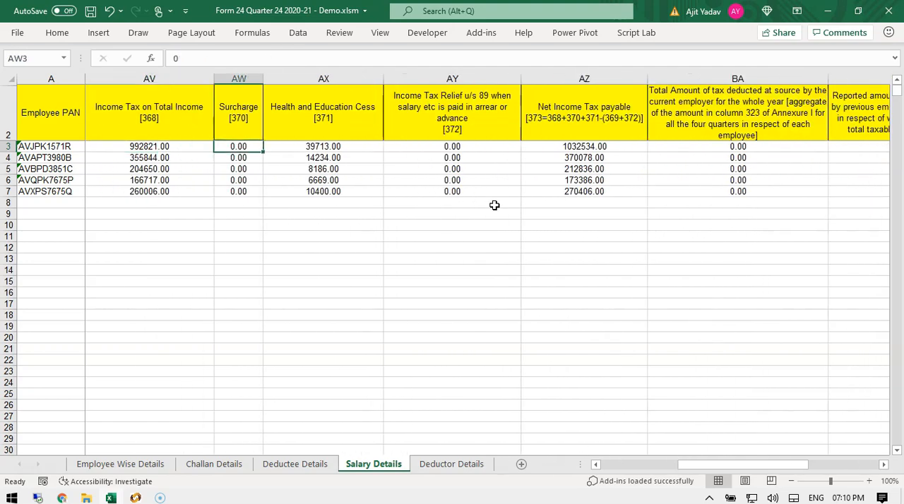
{"action": "key", "text": "Right"}
{"action": "key", "text": "Right"}
{"action": "key", "text": "Right"}
{"action": "key", "text": "Right"}
{"action": "key", "text": "Right"}
{"action": "key", "text": "Right"}
{"action": "key", "text": "Right"}
{"action": "key", "text": "Right"}
{"action": "key", "text": "Right"}
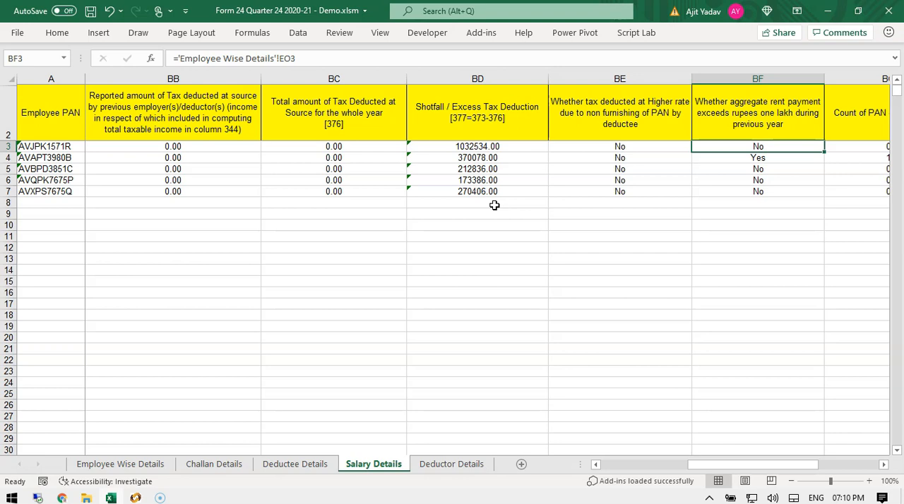
{"action": "key", "text": "Right"}
{"action": "key", "text": "Right"}
{"action": "key", "text": "Right"}
{"action": "key", "text": "Right"}
{"action": "key", "text": "Right"}
{"action": "key", "text": "Right"}
{"action": "key", "text": "Right"}
{"action": "key", "text": "Right"}
{"action": "key", "text": "Right"}
{"action": "key", "text": "Right"}
{"action": "key", "text": "Right"}
{"action": "key", "text": "Right"}
{"action": "key", "text": "Right"}
{"action": "key", "text": "Right"}
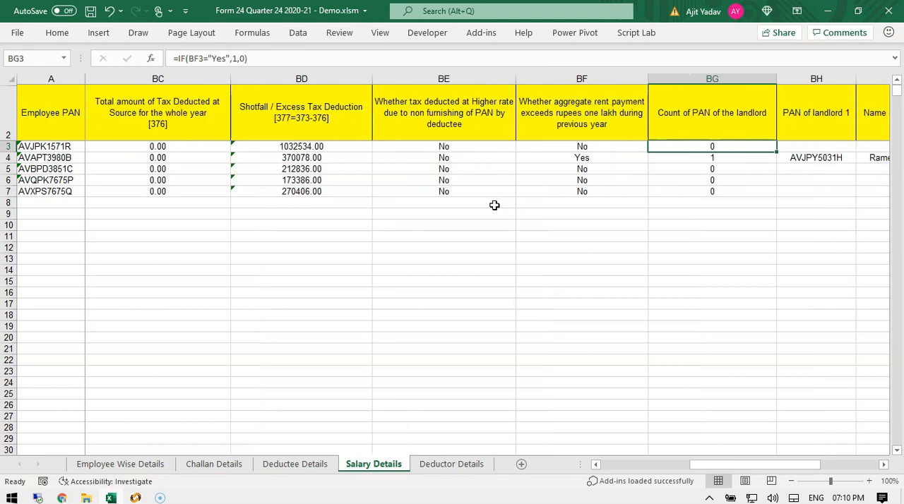
Step through the landlord PAN and name columns and the lender interest, PAN and name columns.
{"action": "key", "text": "Left"}
{"action": "key", "text": "Left"}
{"action": "key", "text": "Left"}
{"action": "key", "text": "Left"}
{"action": "key", "text": "Down"}
{"action": "key", "text": "Left"}
{"action": "key", "text": "Left"}
{"action": "key", "text": "Left"}
{"action": "key", "text": "Left"}
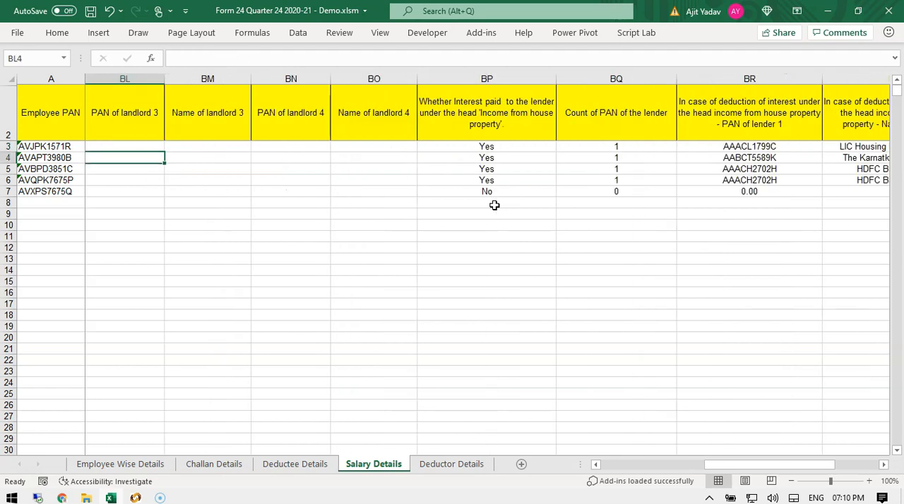
{"action": "key", "text": "Right"}
{"action": "key", "text": "Right"}
{"action": "key", "text": "Right"}
{"action": "key", "text": "Right"}
{"action": "key", "text": "Right"}
{"action": "key", "text": "Right"}
{"action": "key", "text": "Right"}
{"action": "key", "text": "Right"}
{"action": "key", "text": "Right"}
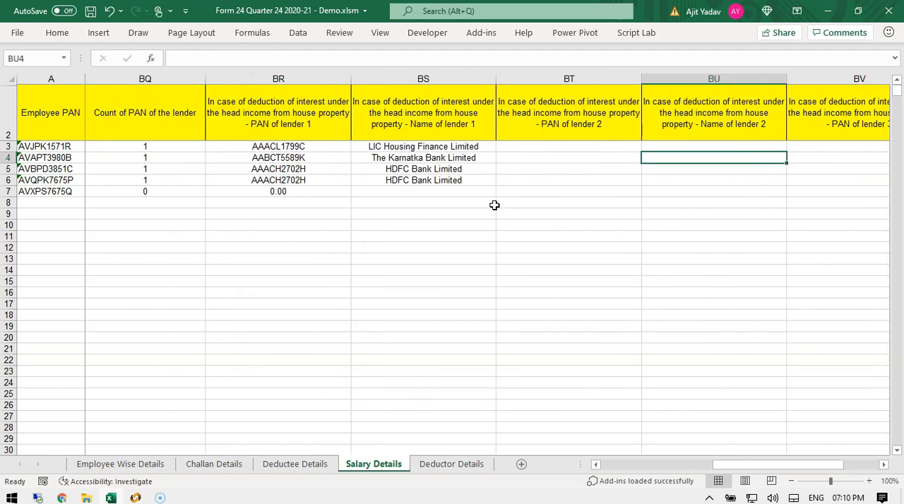
{"action": "key", "text": "Right"}
{"action": "key", "text": "Right"}
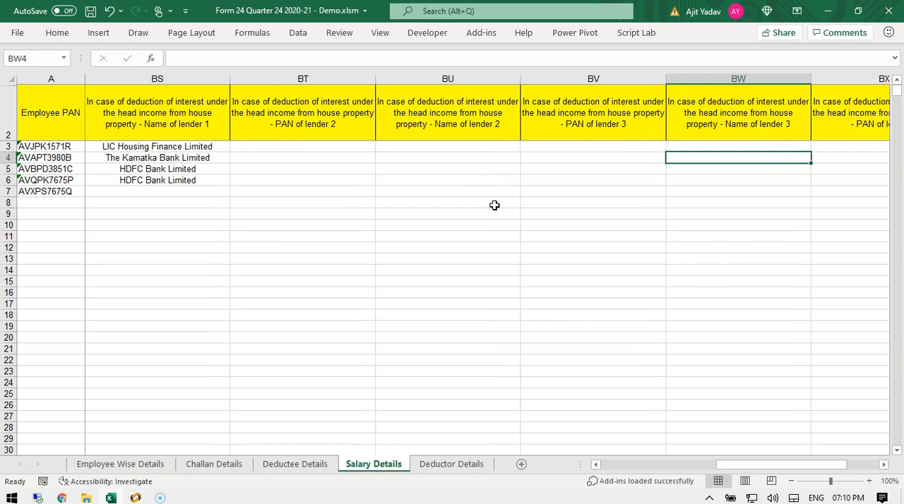
Jump to the last Salary Details columns to review exemptions, the section 87A rebate and the 115BAC option.
{"action": "key", "text": "ctrl+Right"}
{"action": "key", "text": "Up"}
{"action": "key", "text": "Up"}
{"action": "key", "text": "ctrl+Right"}
{"action": "key", "text": "Down"}
{"action": "key", "text": "Left"}
{"action": "key", "text": "Right"}
{"action": "key", "text": "Down"}
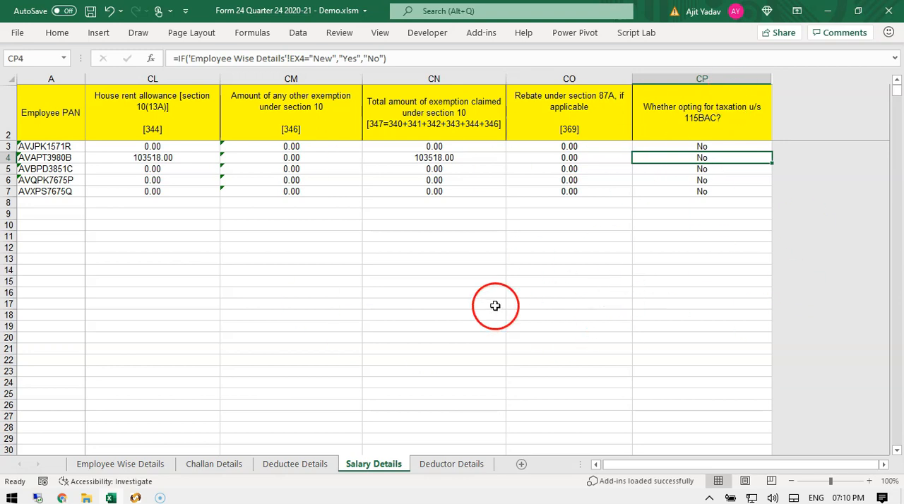
Switch to the Employee Wise Details sheet and highlight the employee code, name, location and designation columns.
{"action": "left_click", "coordinate": [155, 467]}
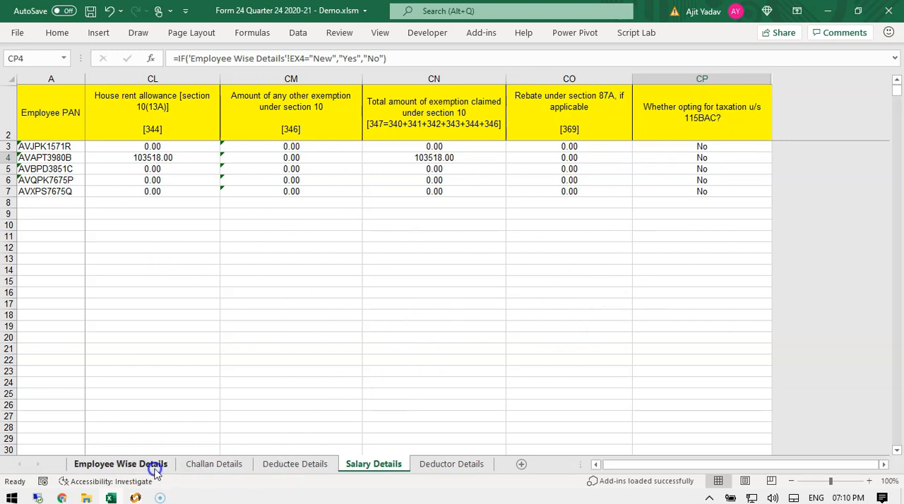
{"action": "left_click", "coordinate": [95, 124]}
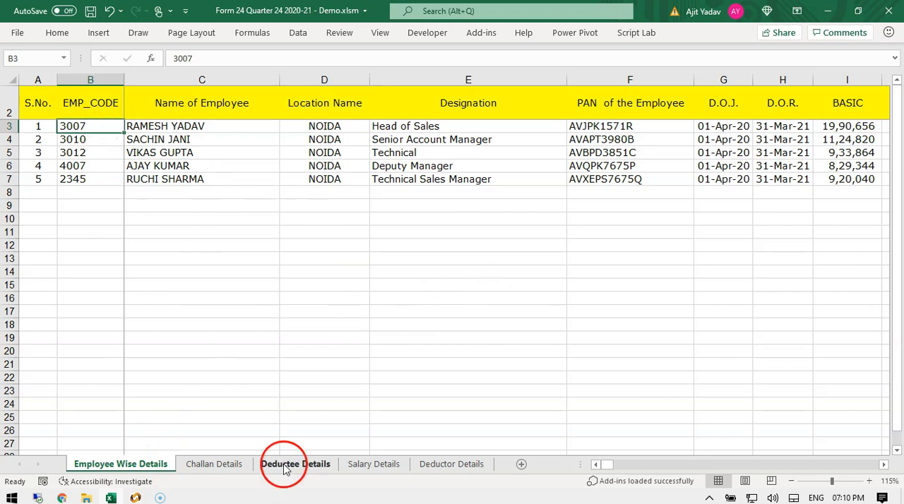
{"action": "left_click", "coordinate": [325, 192]}
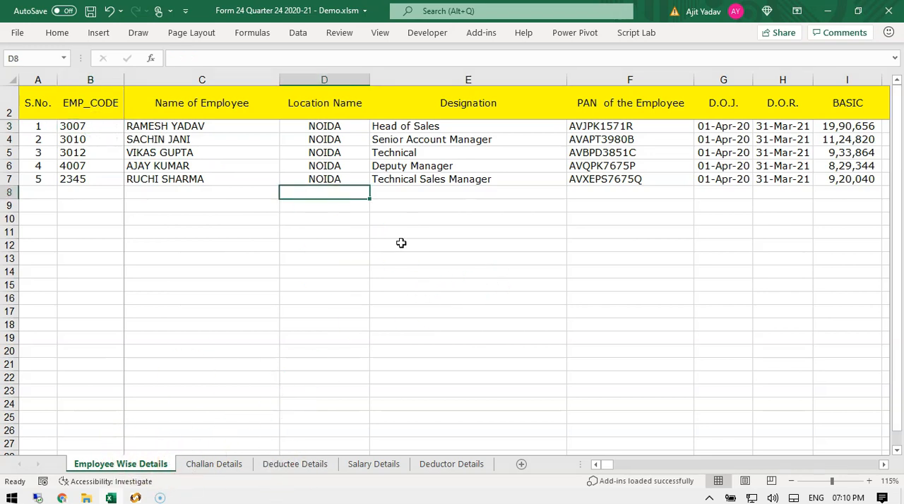
{"action": "left_click_drag", "start_coordinate": [91, 140], "coordinate": [92, 379]}
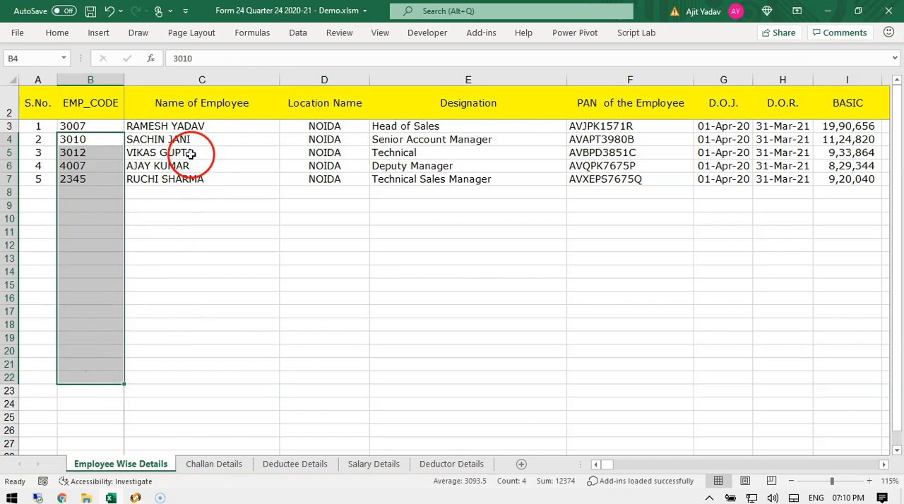
{"action": "left_click_drag", "start_coordinate": [191, 153], "coordinate": [189, 317]}
{"action": "left_click_drag", "start_coordinate": [302, 152], "coordinate": [305, 317]}
{"action": "left_click_drag", "start_coordinate": [431, 152], "coordinate": [446, 314]}
Hide the Location Name and Designation columns.
{"action": "left_click_drag", "start_coordinate": [332, 79], "coordinate": [424, 88]}
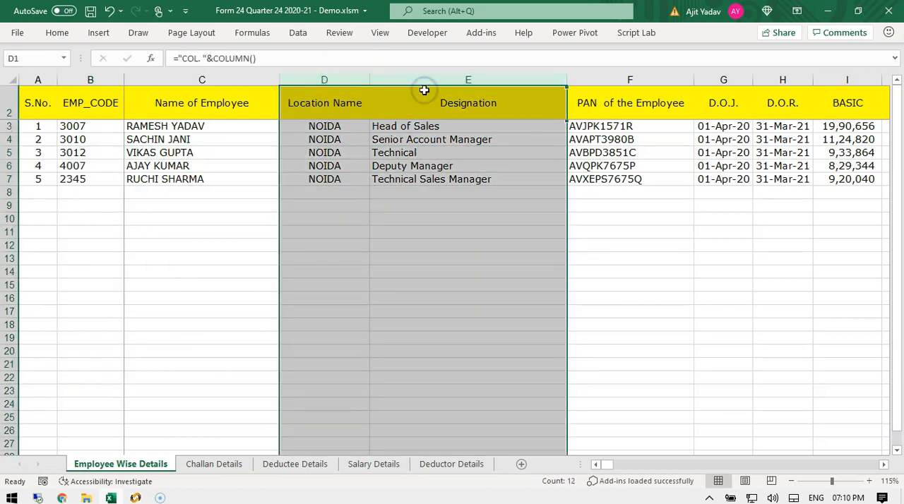
{"action": "key", "text": "ctrl+0"}
Highlight the D.O.J. and basic pay cells and step through the salary component columns up to the blank columns.
{"action": "left_click_drag", "start_coordinate": [329, 152], "coordinate": [345, 321]}
{"action": "left_click_drag", "start_coordinate": [437, 153], "coordinate": [448, 337]}
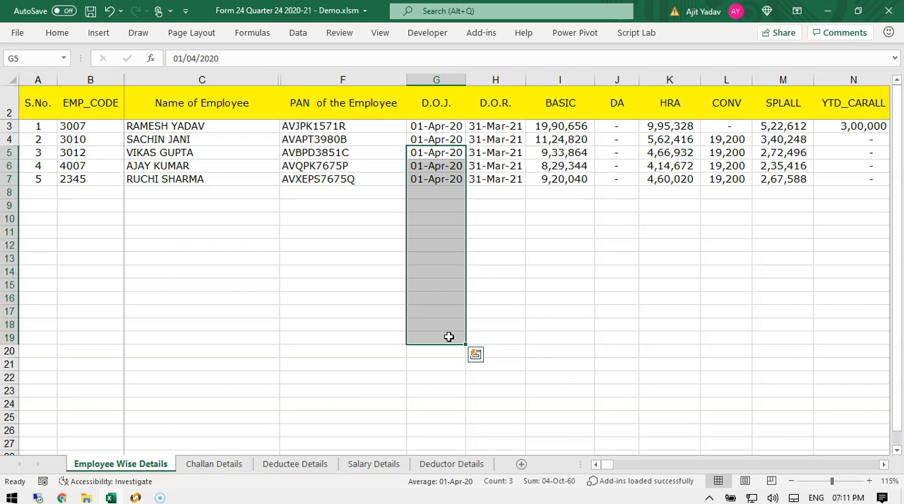
{"action": "left_click", "coordinate": [437, 125]}
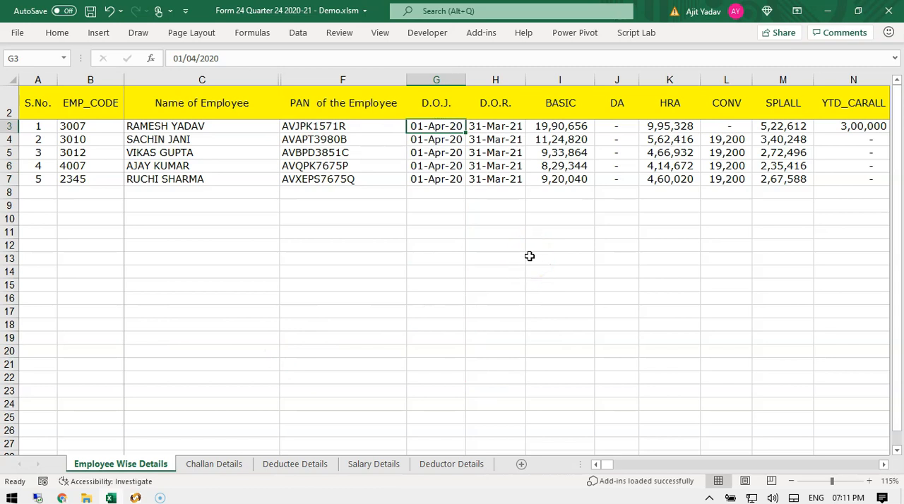
{"action": "left_click_drag", "start_coordinate": [557, 152], "coordinate": [557, 304]}
{"action": "key", "text": "Right"}
{"action": "key", "text": "Right"}
{"action": "key", "text": "Right"}
{"action": "key", "text": "Right"}
{"action": "key", "text": "Right"}
{"action": "key", "text": "Right"}
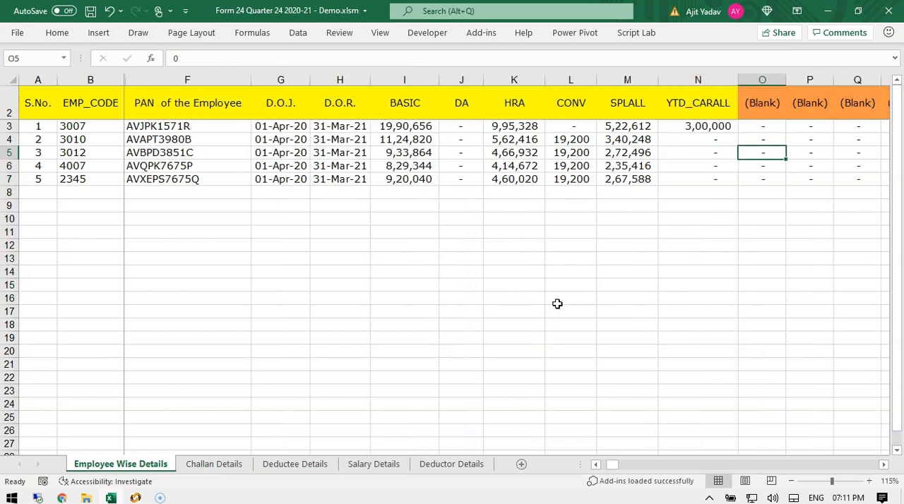
{"action": "key", "text": "Right"}
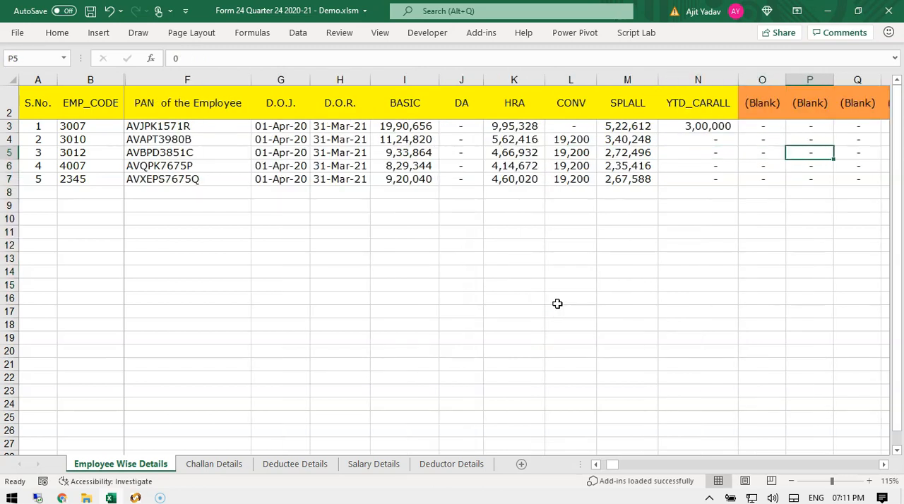
{"action": "key", "text": "Right"}
{"action": "key", "text": "Right"}
{"action": "key", "text": "Right"}
{"action": "key", "text": "Right"}
{"action": "key", "text": "Right"}
{"action": "key", "text": "Right"}
{"action": "key", "text": "Right"}
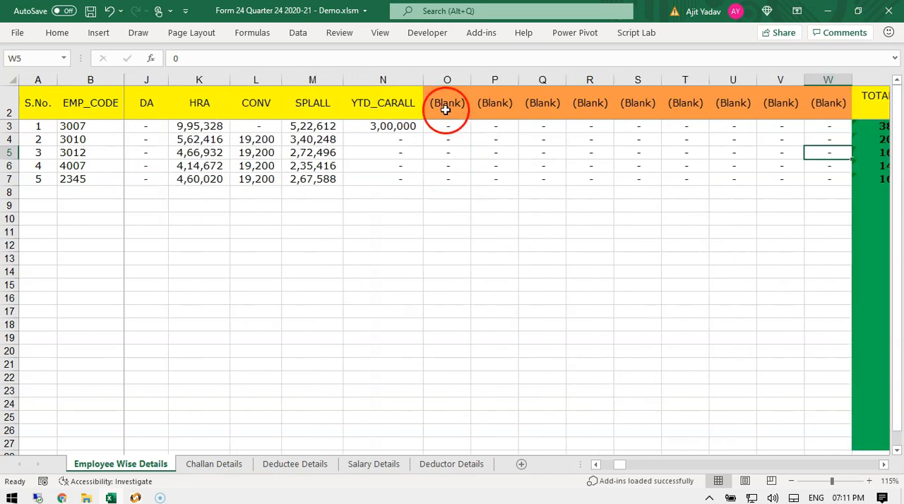
Highlight the blank headers and step through the total salary, perk and allowance columns.
{"action": "left_click_drag", "start_coordinate": [446, 104], "coordinate": [803, 108]}
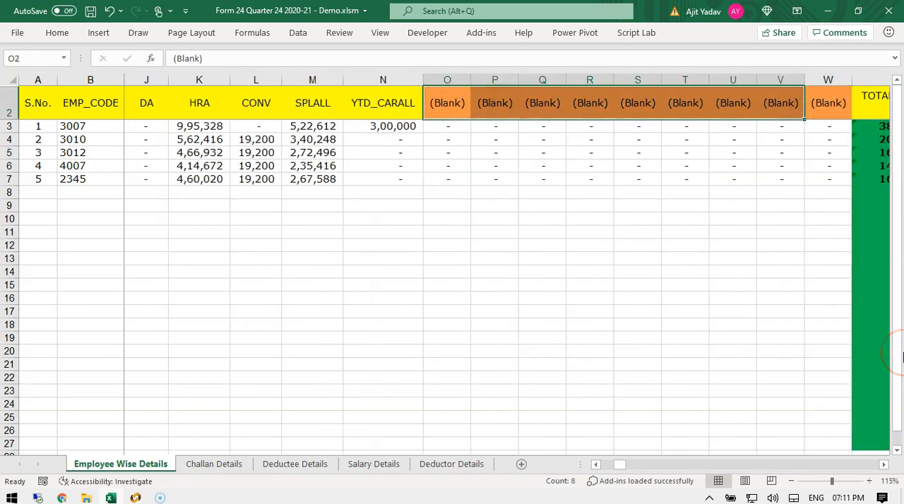
{"action": "key", "text": "Right"}
{"action": "key", "text": "Right"}
{"action": "key", "text": "Right"}
{"action": "key", "text": "Right"}
{"action": "key", "text": "Right"}
{"action": "key", "text": "Right"}
{"action": "key", "text": "Right"}
{"action": "key", "text": "Right"}
{"action": "key", "text": "Right"}
{"action": "key", "text": "Right"}
{"action": "key", "text": "Right"}
{"action": "key", "text": "Right"}
{"action": "key", "text": "Right"}
{"action": "key", "text": "Right"}
{"action": "key", "text": "Right"}
{"action": "key", "text": "Right"}
{"action": "key", "text": "Right"}
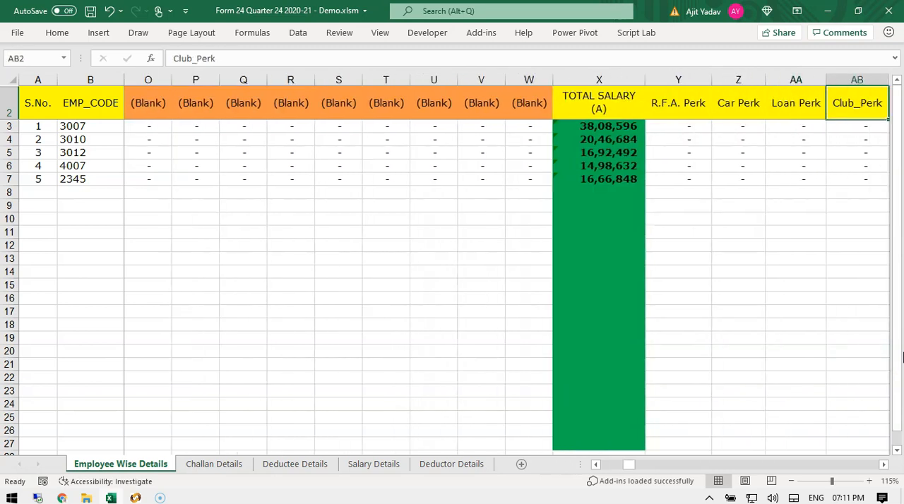
{"action": "key", "text": "Right"}
{"action": "key", "text": "Right"}
{"action": "key", "text": "Right"}
{"action": "key", "text": "Right"}
{"action": "key", "text": "Right"}
{"action": "key", "text": "Right"}
{"action": "key", "text": "Right"}
{"action": "key", "text": "Right"}
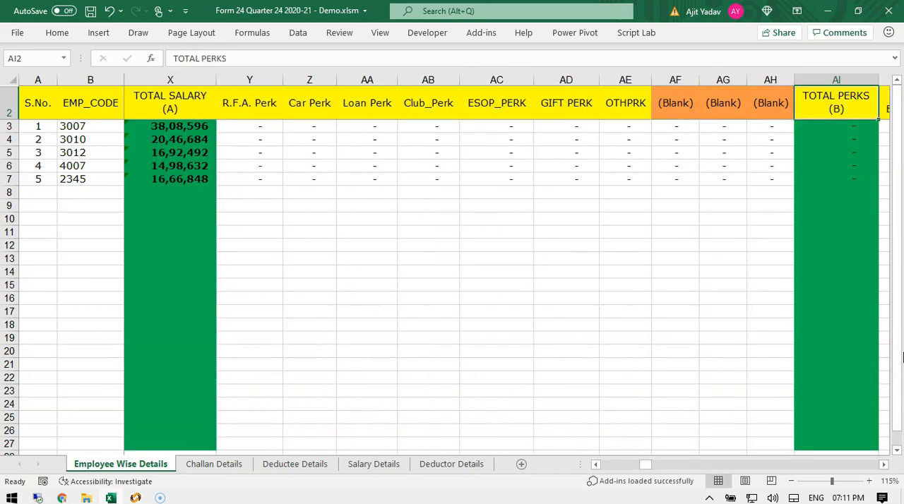
{"action": "key", "text": "Right"}
{"action": "key", "text": "Right"}
{"action": "key", "text": "Right"}
{"action": "key", "text": "Right"}
{"action": "key", "text": "Right"}
{"action": "key", "text": "Right"}
{"action": "key", "text": "Right"}
{"action": "key", "text": "Right"}
{"action": "key", "text": "Right"}
{"action": "key", "text": "Right"}
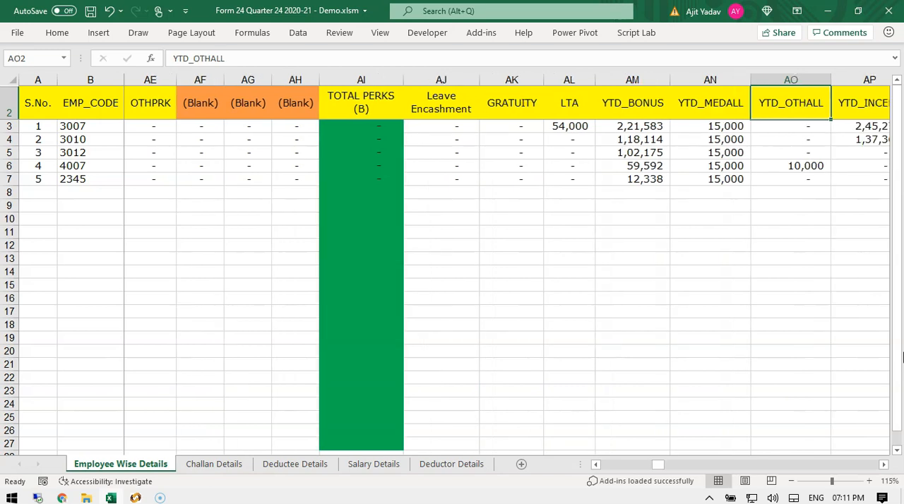
{"action": "key", "text": "Right"}
{"action": "key", "text": "Right"}
{"action": "key", "text": "Right"}
{"action": "key", "text": "Right"}
{"action": "key", "text": "Right"}
{"action": "key", "text": "Right"}
{"action": "key", "text": "Right"}
{"action": "key", "text": "Right"}
{"action": "key", "text": "Right"}
{"action": "key", "text": "Right"}
{"action": "key", "text": "Right"}
{"action": "key", "text": "Right"}
{"action": "key", "text": "Right"}
{"action": "key", "text": "Right"}
{"action": "key", "text": "Right"}
{"action": "key", "text": "Right"}
{"action": "key", "text": "Right"}
{"action": "key", "text": "Right"}
{"action": "key", "text": "Right"}
{"action": "key", "text": "Right"}
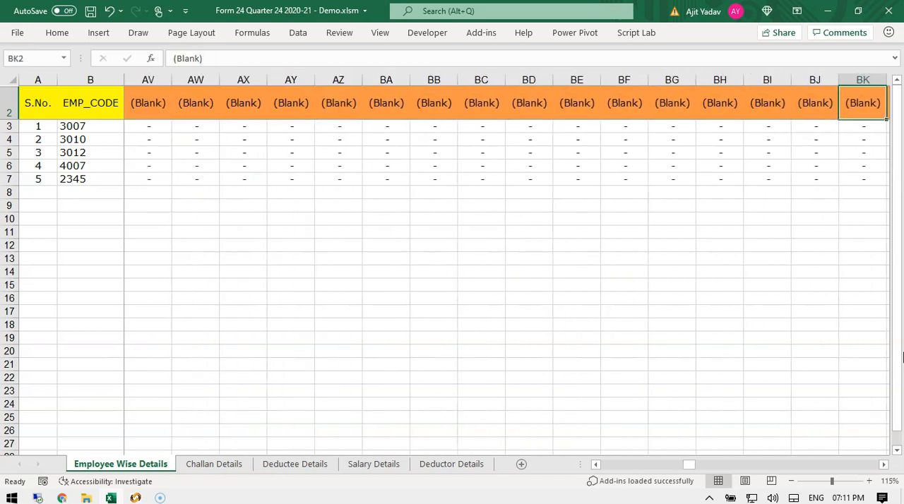
Step through the gross salary, exemption, total deduction and previous employer salary and tax columns.
{"action": "key", "text": "Left"}
{"action": "key", "text": "Left"}
{"action": "key", "text": "Left"}
{"action": "key", "text": "Left"}
{"action": "key", "text": "Left"}
{"action": "key", "text": "Left"}
{"action": "key", "text": "Left"}
{"action": "key", "text": "Left"}
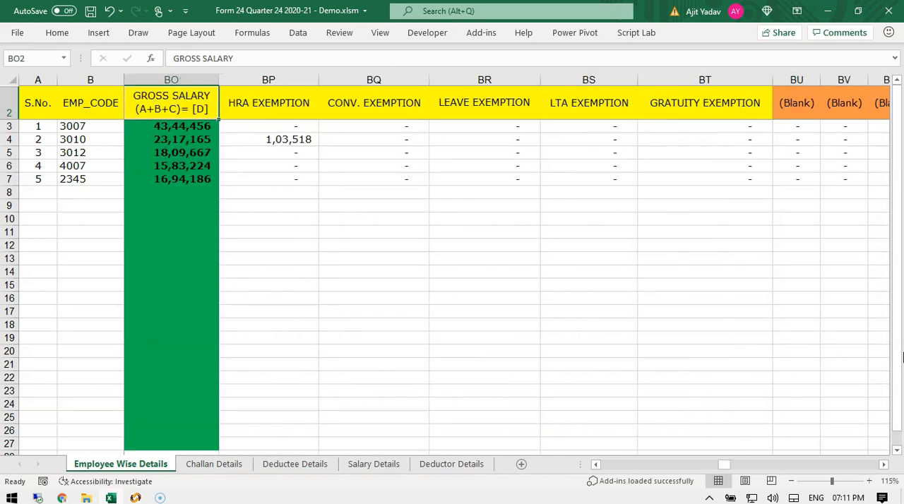
{"action": "key", "text": "Right"}
{"action": "key", "text": "Right"}
{"action": "key", "text": "Right"}
{"action": "key", "text": "Right"}
{"action": "key", "text": "Right"}
{"action": "key", "text": "Right"}
{"action": "key", "text": "Right"}
{"action": "key", "text": "Right"}
{"action": "key", "text": "Right"}
{"action": "key", "text": "Right"}
{"action": "key", "text": "Right"}
{"action": "key", "text": "Right"}
{"action": "key", "text": "Right"}
{"action": "key", "text": "Right"}
{"action": "key", "text": "Right"}
{"action": "key", "text": "Right"}
{"action": "key", "text": "Right"}
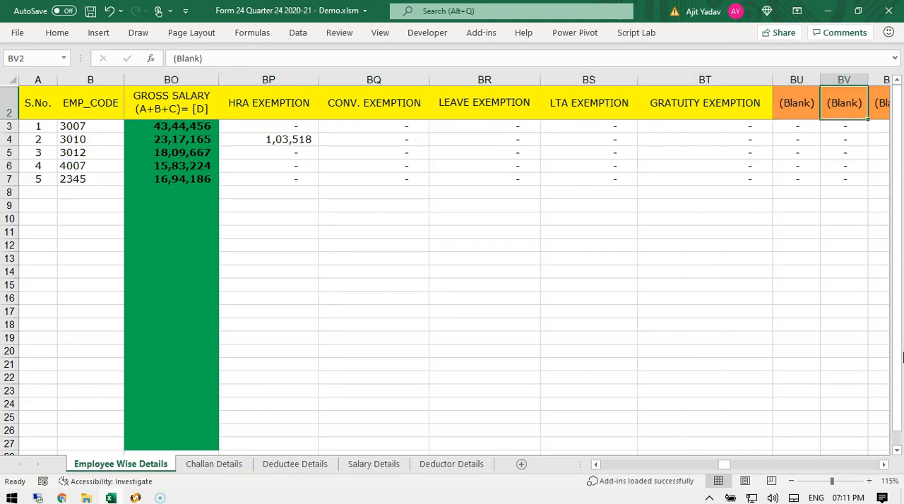
{"action": "key", "text": "Right"}
{"action": "key", "text": "Right"}
{"action": "key", "text": "Right"}
{"action": "key", "text": "Right"}
{"action": "key", "text": "Right"}
{"action": "key", "text": "Right"}
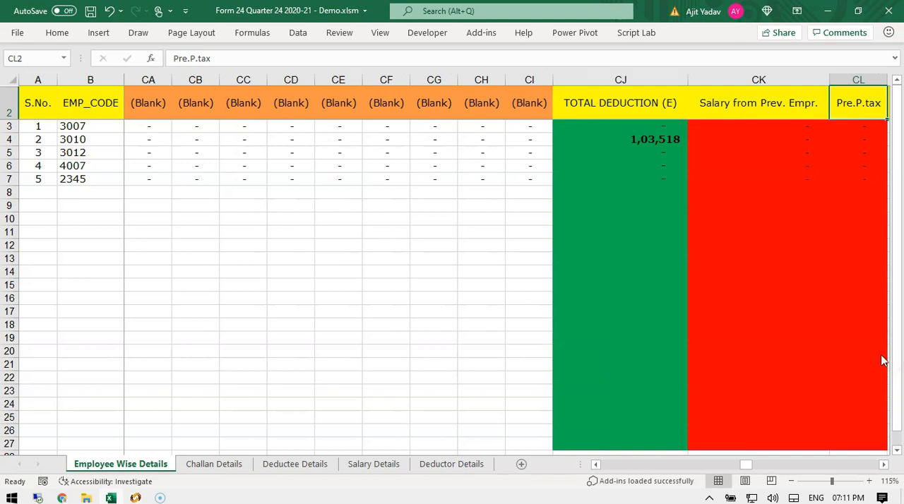
Step through the professional tax, house property loss, other income and Chapter VI-A section columns up to the provident fund columns.
{"action": "key", "text": "Right"}
{"action": "key", "text": "Right"}
{"action": "key", "text": "Right"}
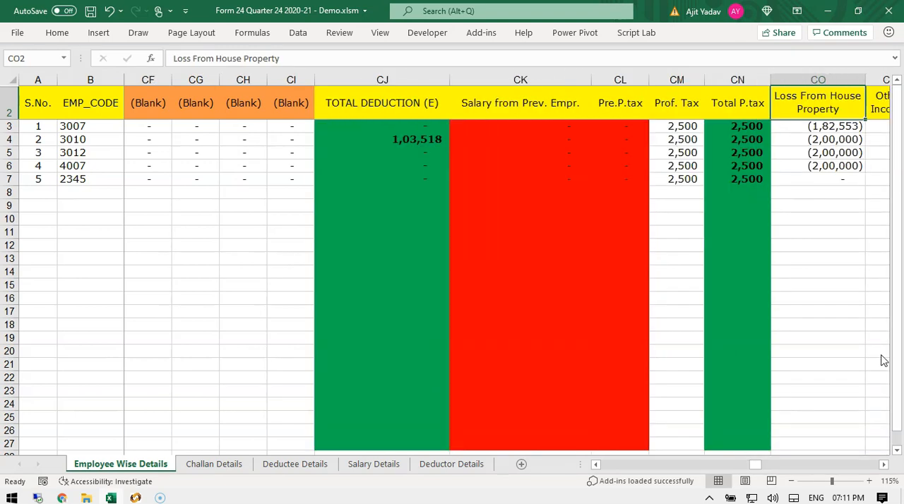
{"action": "key", "text": "Right"}
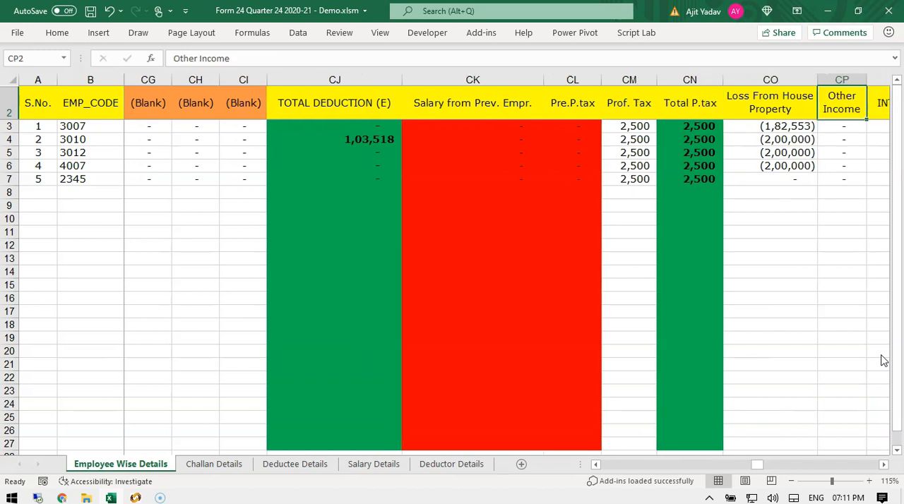
{"action": "key", "text": "Right"}
{"action": "key", "text": "Right"}
{"action": "key", "text": "Right"}
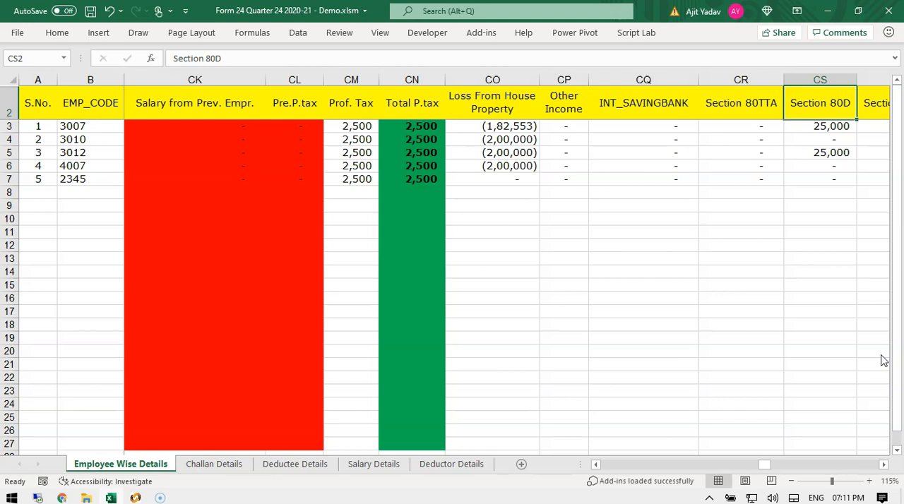
{"action": "key", "text": "Right"}
{"action": "key", "text": "Right"}
{"action": "key", "text": "Right"}
{"action": "key", "text": "Right"}
{"action": "key", "text": "Right"}
{"action": "key", "text": "Right"}
{"action": "key", "text": "Right"}
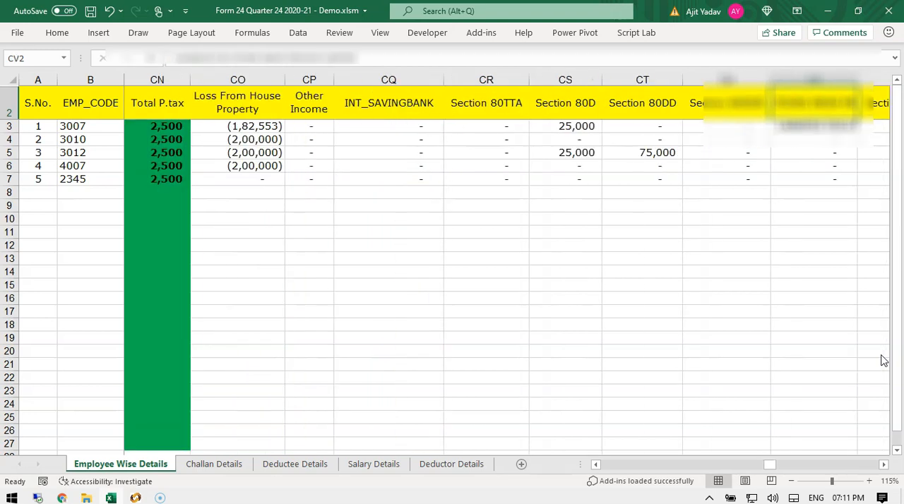
{"action": "key", "text": "Right"}
{"action": "key", "text": "Right"}
{"action": "key", "text": "Right"}
{"action": "key", "text": "Right"}
{"action": "key", "text": "Right"}
{"action": "key", "text": "Right"}
{"action": "key", "text": "Right"}
{"action": "key", "text": "Right"}
{"action": "key", "text": "Right"}
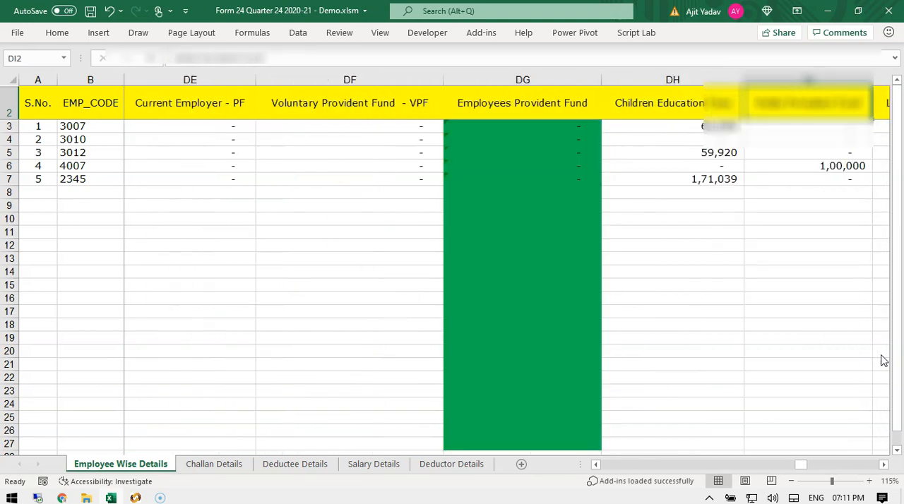
{"action": "key", "text": "Right"}
{"action": "key", "text": "Right"}
{"action": "key", "text": "Right"}
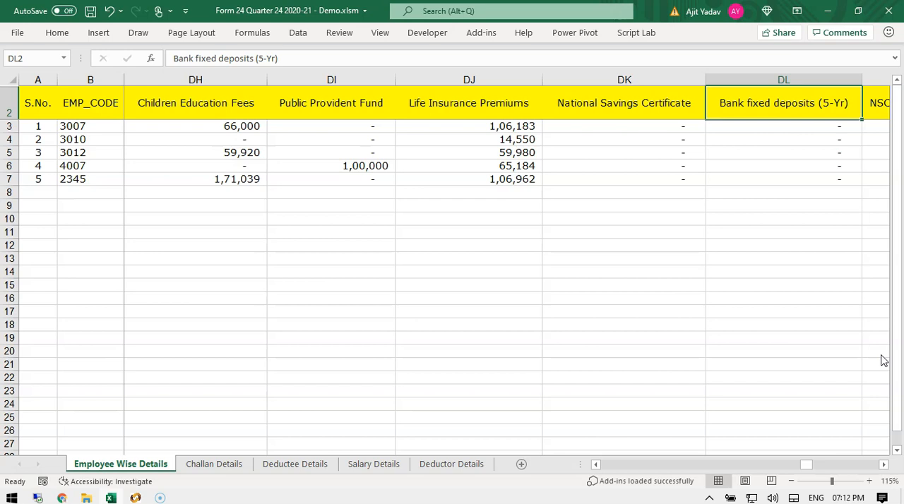
Step through the 80C investment columns, sections 80CCD(1) and 80GGC, the blank, days worked, status and sex columns.
{"action": "key", "text": "Right"}
{"action": "key", "text": "Right"}
{"action": "key", "text": "Right"}
{"action": "key", "text": "Right"}
{"action": "key", "text": "Right"}
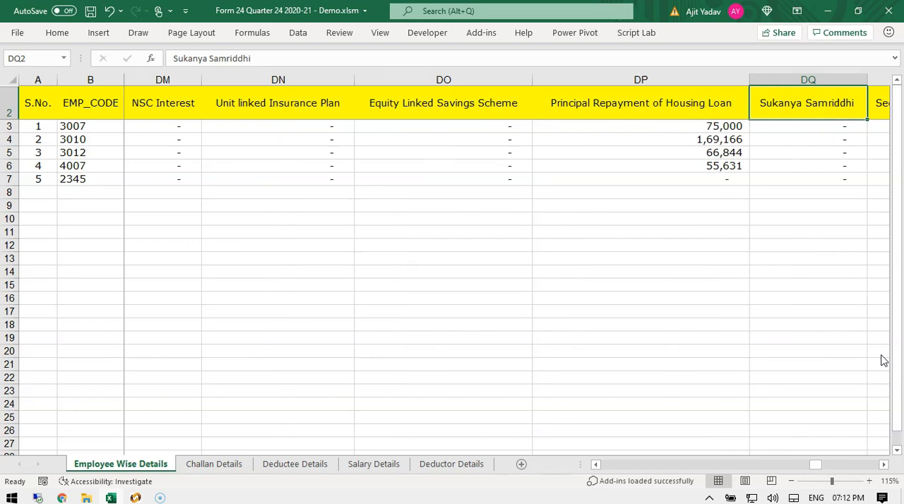
{"action": "key", "text": "Right"}
{"action": "key", "text": "Right"}
{"action": "key", "text": "Right"}
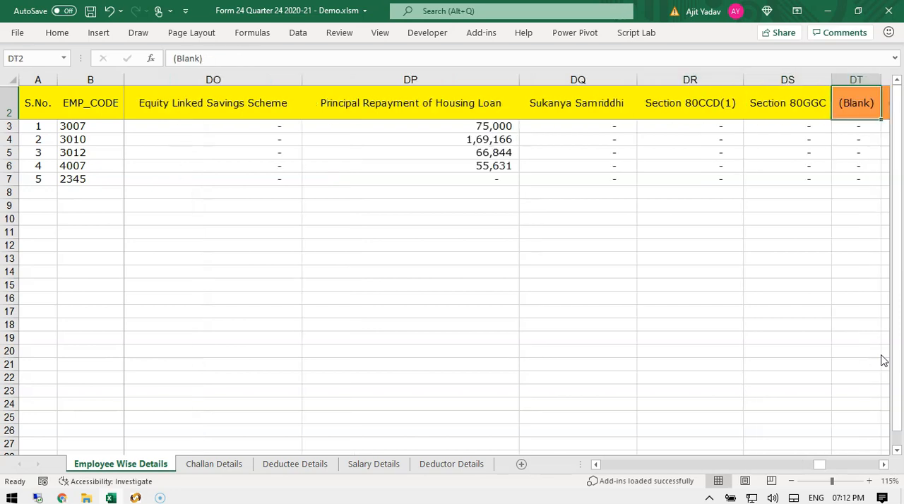
{"action": "key", "text": "Right"}
{"action": "key", "text": "Right"}
{"action": "key", "text": "Right"}
{"action": "key", "text": "Right"}
{"action": "key", "text": "Right"}
{"action": "key", "text": "Right"}
{"action": "key", "text": "Right"}
{"action": "key", "text": "Right"}
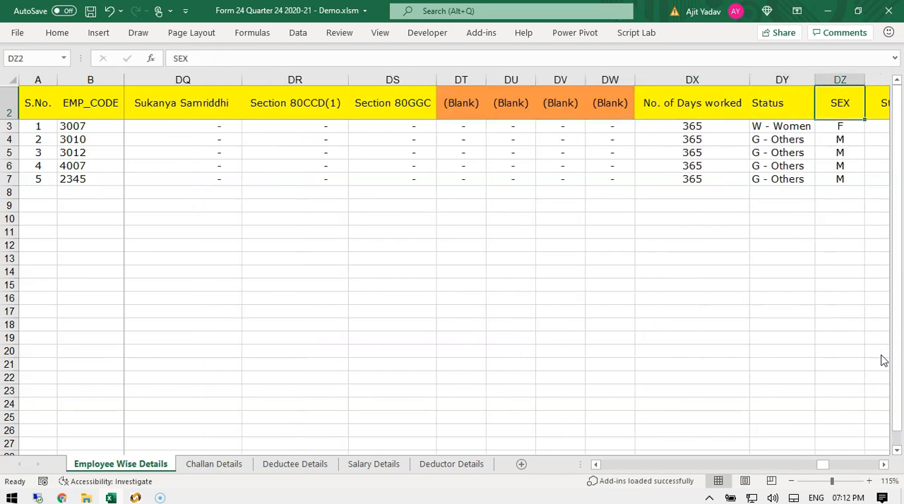
Inspect the first employee's status formula, sex, standard deduction, gross salary and 80C deduction cells.
{"action": "key", "text": "Left"}
{"action": "key", "text": "Left"}
{"action": "key", "text": "Left"}
{"action": "key", "text": "Down"}
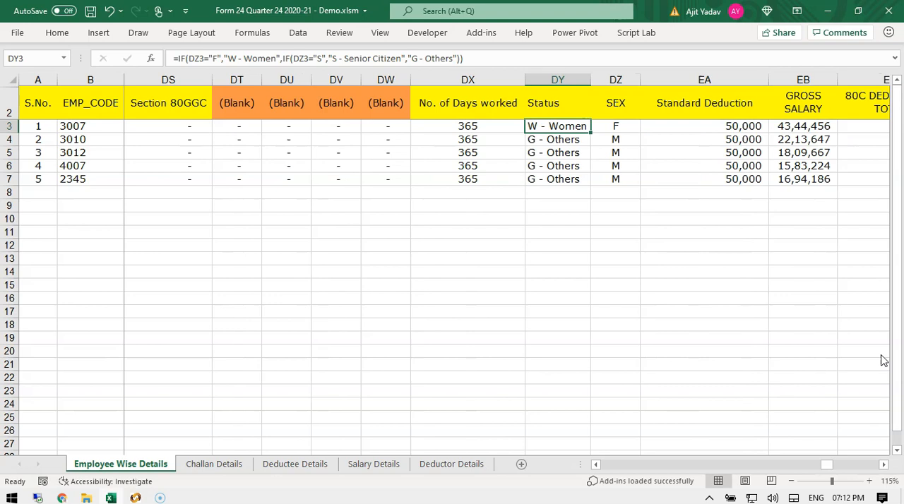
{"action": "key", "text": "Right"}
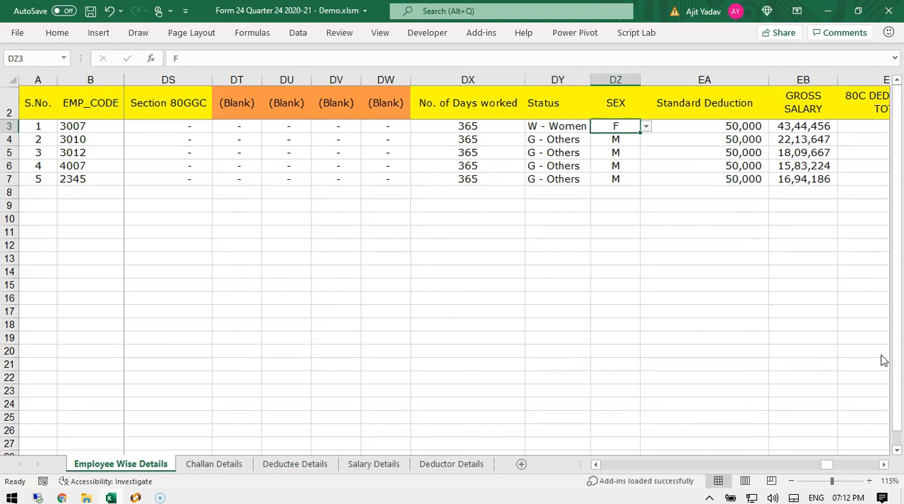
{"action": "key", "text": "Right"}
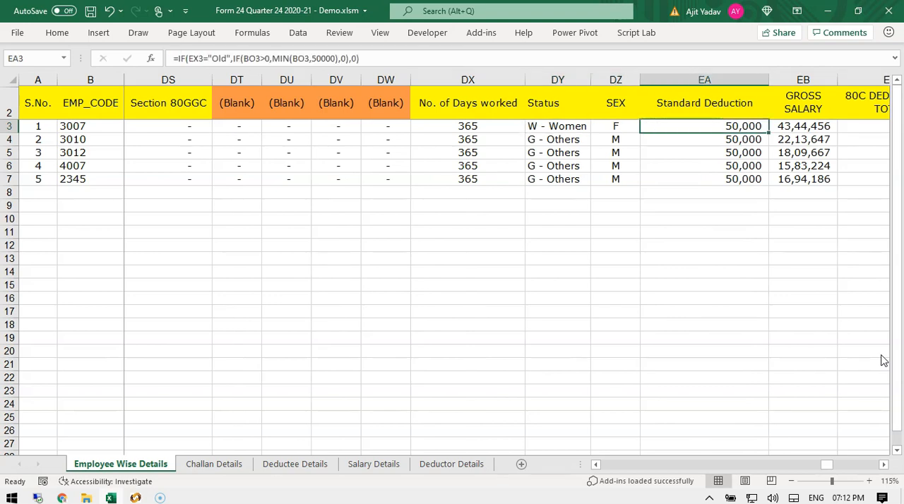
{"action": "key", "text": "Right"}
{"action": "key", "text": "Right"}
{"action": "key", "text": "Right"}
{"action": "key", "text": "Right"}
{"action": "key", "text": "Left"}
{"action": "key", "text": "Left"}
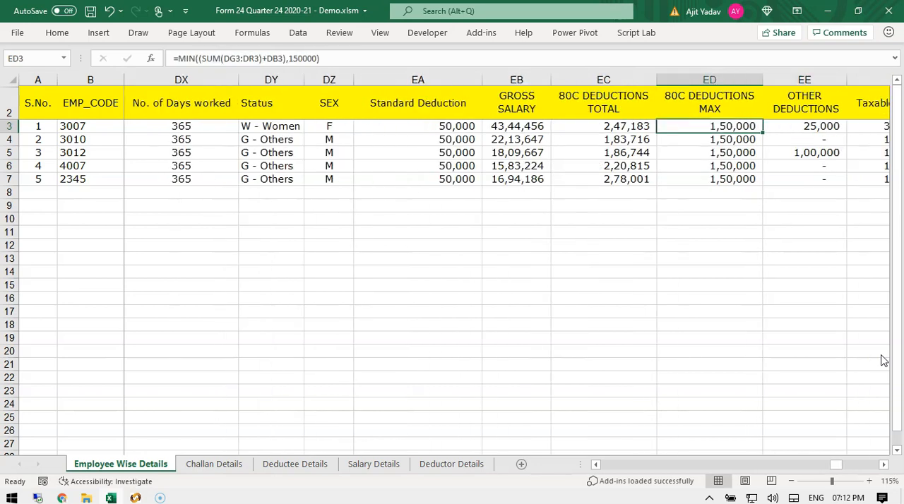
Step through the taxable income, deducted tax, employee status, Form 16 reference, TAN, PDF password and landlord columns.
{"action": "key", "text": "Right"}
{"action": "key", "text": "Right"}
{"action": "key", "text": "Right"}
{"action": "key", "text": "Right"}
{"action": "key", "text": "Right"}
{"action": "key", "text": "Right"}
{"action": "key", "text": "Right"}
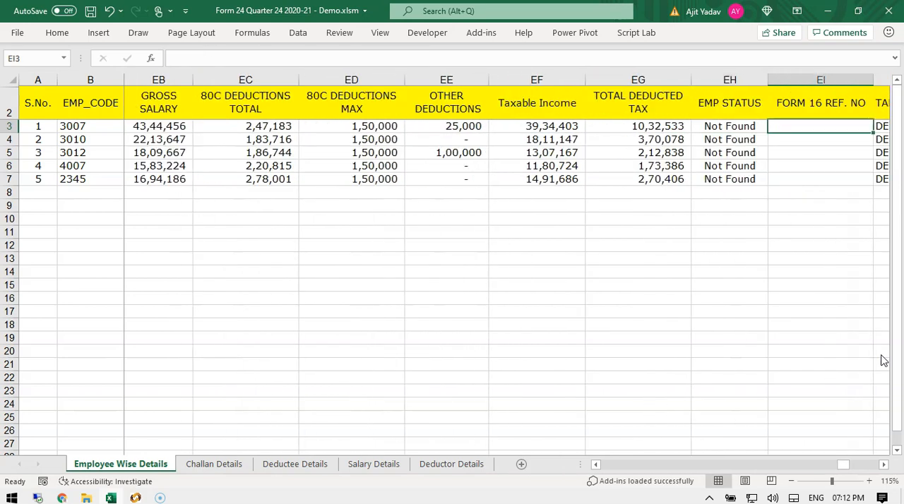
{"action": "key", "text": "Right"}
{"action": "key", "text": "Right"}
{"action": "key", "text": "Right"}
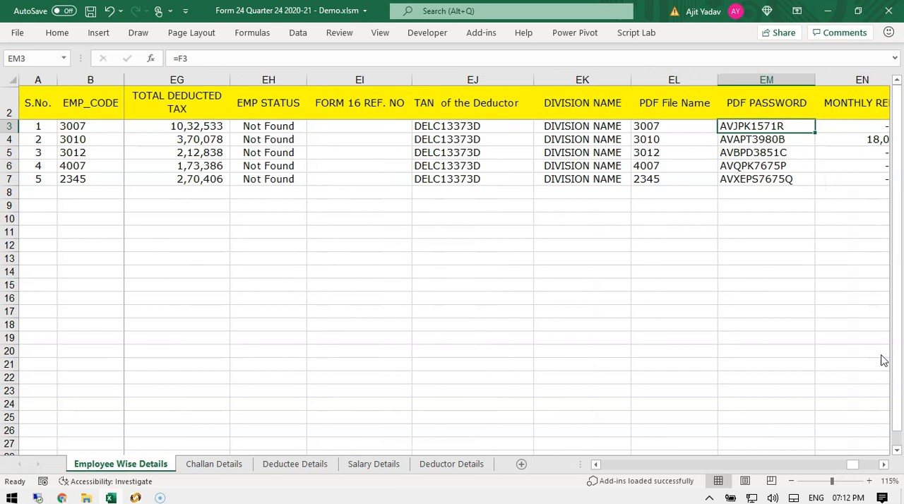
{"action": "key", "text": "Right"}
{"action": "key", "text": "Right"}
{"action": "key", "text": "Right"}
{"action": "key", "text": "Right"}
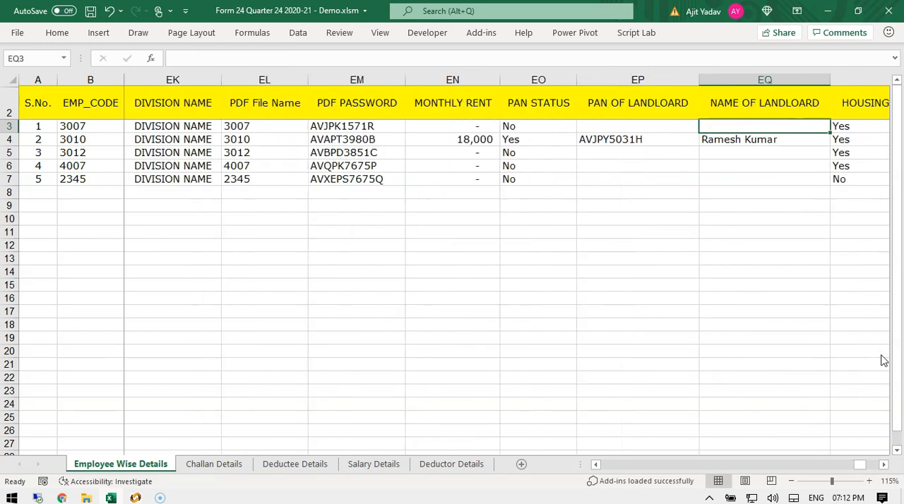
Inspect the second employee's monthly rent, landlord PAN and lender name cells.
{"action": "key", "text": "Left"}
{"action": "key", "text": "Left"}
{"action": "key", "text": "Left"}
{"action": "key", "text": "Down"}
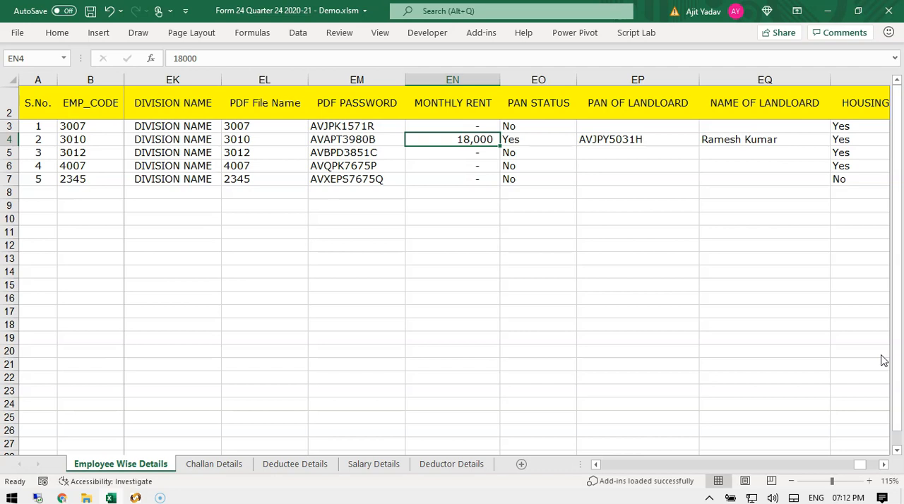
{"action": "key", "text": "Right"}
{"action": "key", "text": "Right"}
{"action": "key", "text": "Right"}
{"action": "key", "text": "Left"}
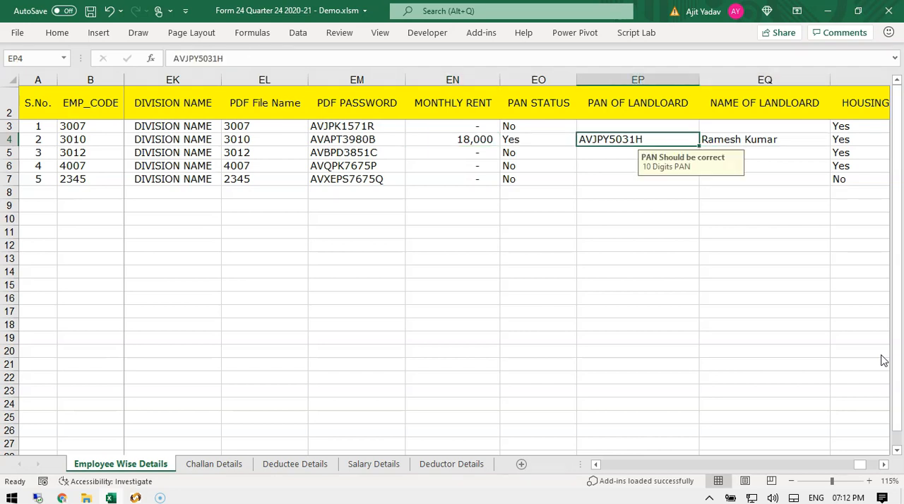
{"action": "key", "text": "Right"}
{"action": "key", "text": "Right"}
{"action": "key", "text": "Right"}
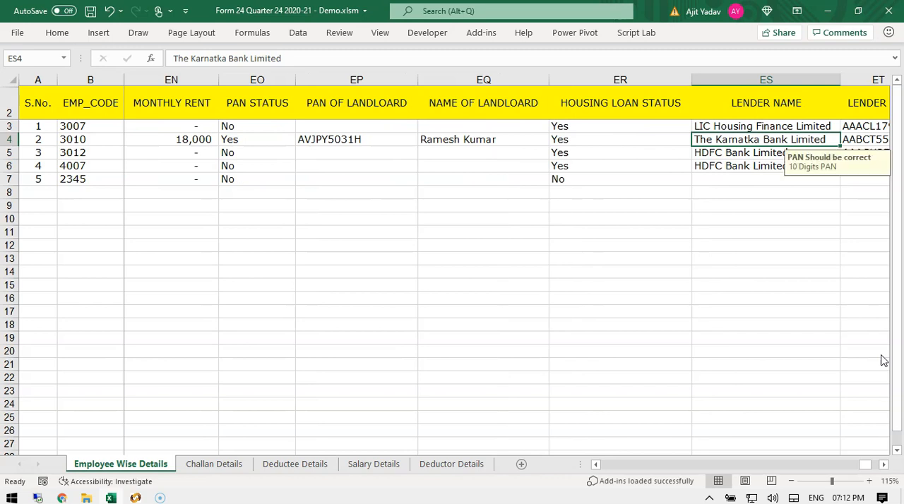
Review the housing loan status, lender name and lender PAN cells and the tax regime column down to the last employee.
{"action": "key", "text": "Right"}
{"action": "key", "text": "Left"}
{"action": "key", "text": "Left"}
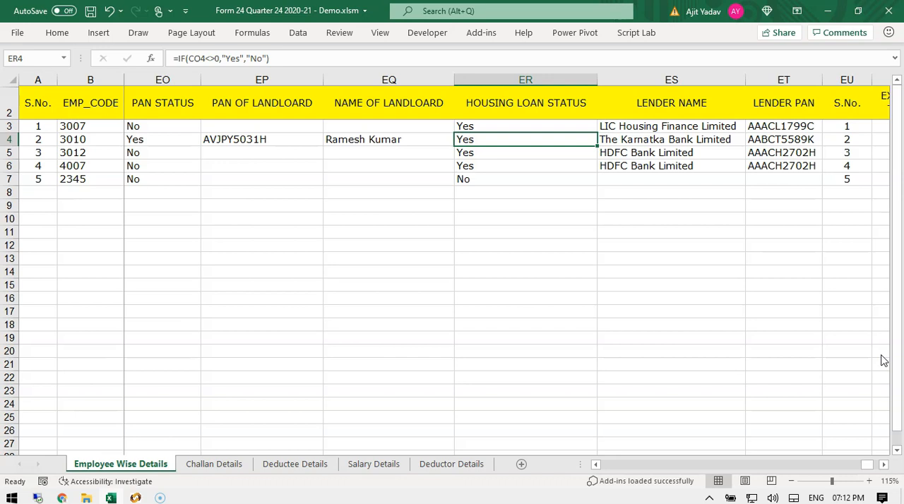
{"action": "key", "text": "Right"}
{"action": "key", "text": "Right"}
{"action": "key", "text": "Left"}
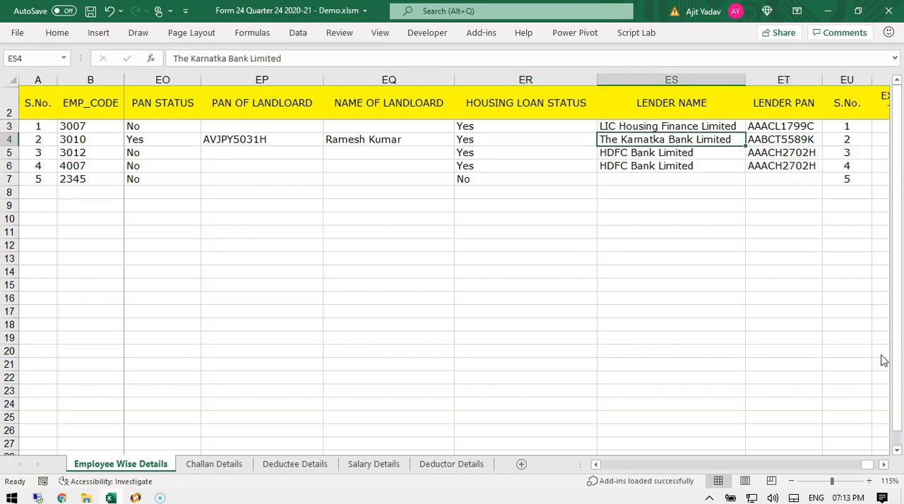
{"action": "key", "text": "Right"}
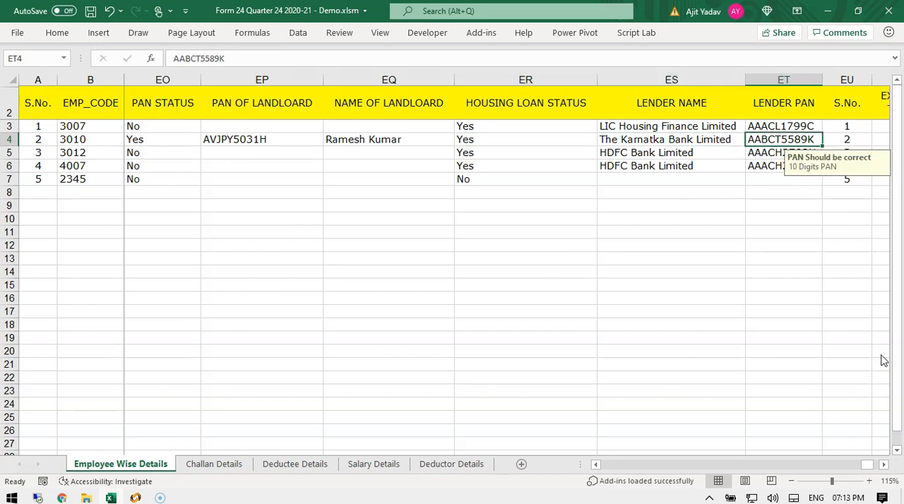
{"action": "key", "text": "Right"}
{"action": "key", "text": "Left"}
{"action": "key", "text": "ctrl+Right"}
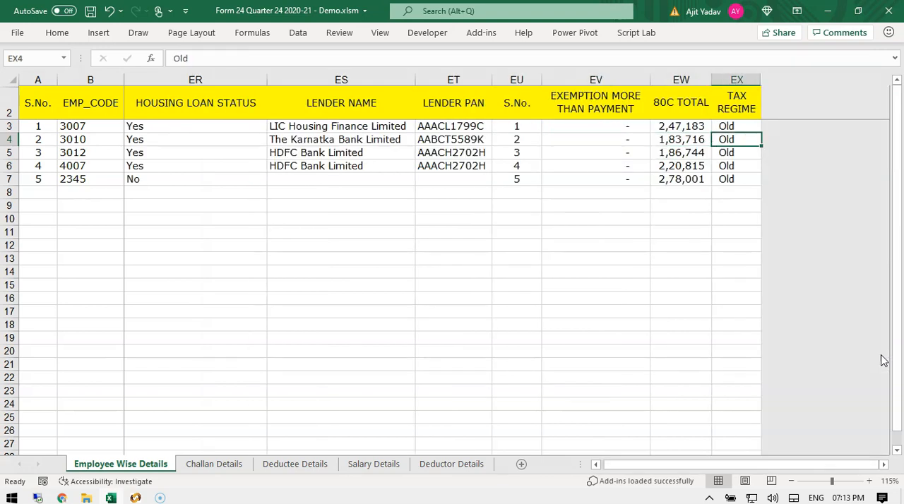
{"action": "key", "text": "Up"}
{"action": "key", "text": "Up"}
{"action": "key", "text": "Down"}
{"action": "key", "text": "ctrl+Down"}
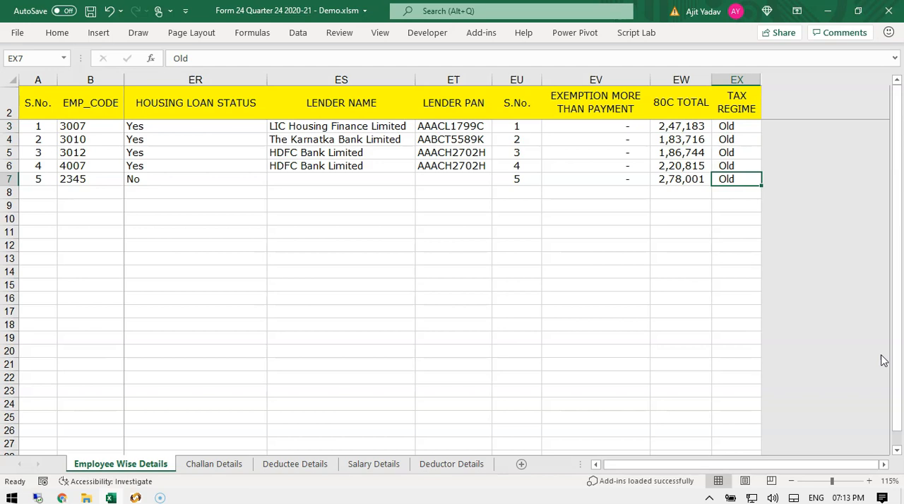
Highlight the empty rows below the data on the employee-wise, salary, challan, deductee and deductor sheets in turn.
{"action": "left_click_drag", "start_coordinate": [353, 181], "coordinate": [397, 391]}
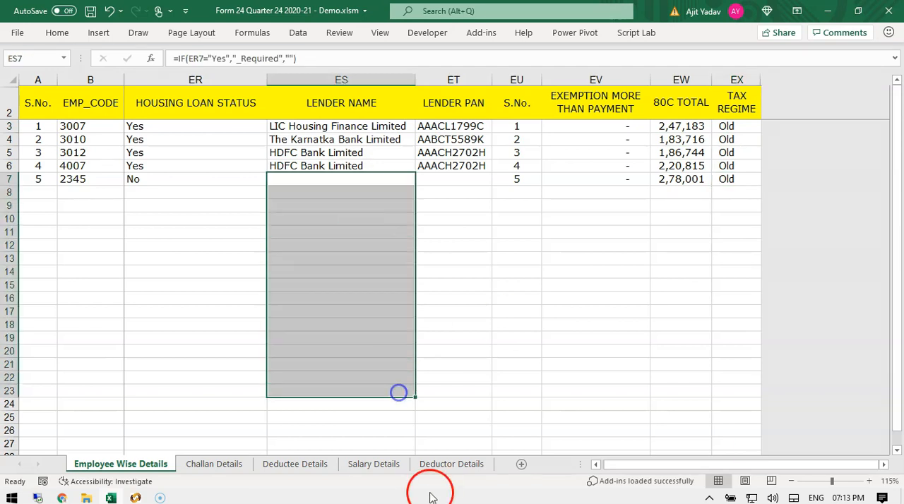
{"action": "left_click", "coordinate": [385, 464]}
{"action": "left_click_drag", "start_coordinate": [310, 225], "coordinate": [322, 365]}
{"action": "left_click", "coordinate": [446, 464]}
{"action": "left_click", "coordinate": [564, 199]}
{"action": "left_click", "coordinate": [214, 464]}
{"action": "left_click_drag", "start_coordinate": [332, 206], "coordinate": [331, 341]}
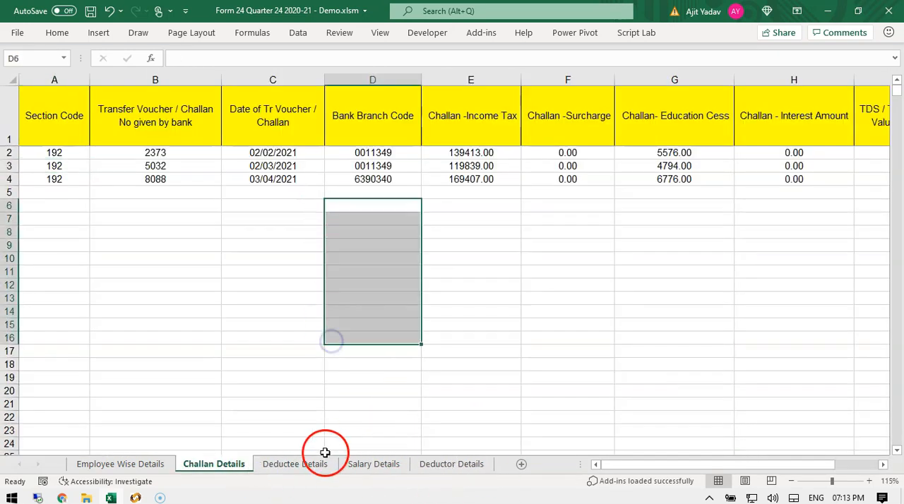
{"action": "left_click", "coordinate": [303, 463]}
{"action": "left_click_drag", "start_coordinate": [214, 216], "coordinate": [231, 363]}
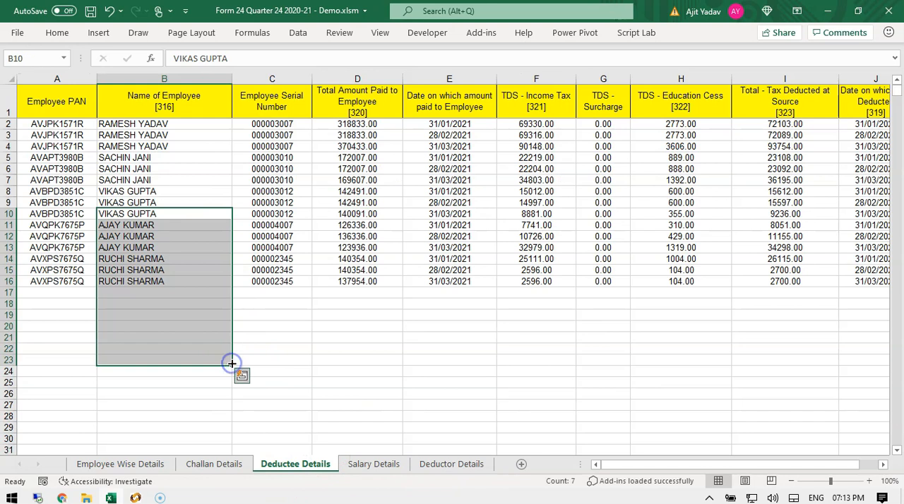
{"action": "left_click", "coordinate": [375, 464]}
{"action": "left_click", "coordinate": [567, 252]}
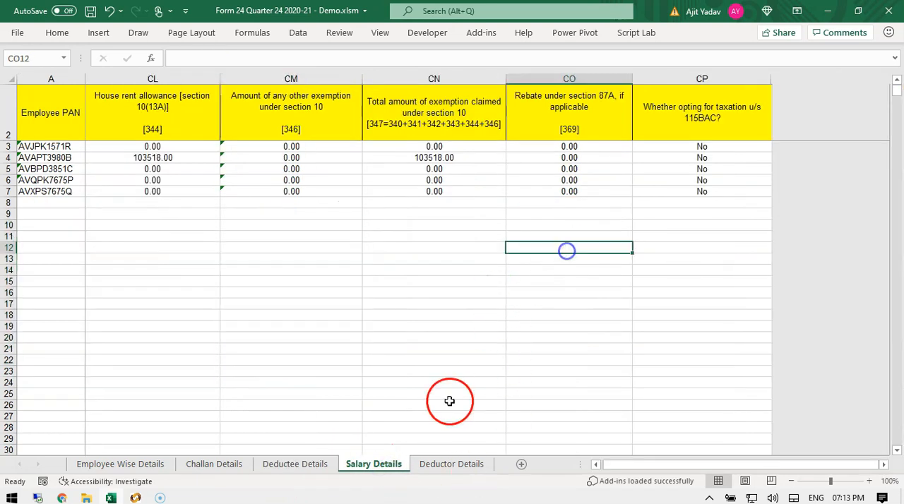
{"action": "left_click", "coordinate": [120, 464]}
{"action": "left_click", "coordinate": [260, 225]}
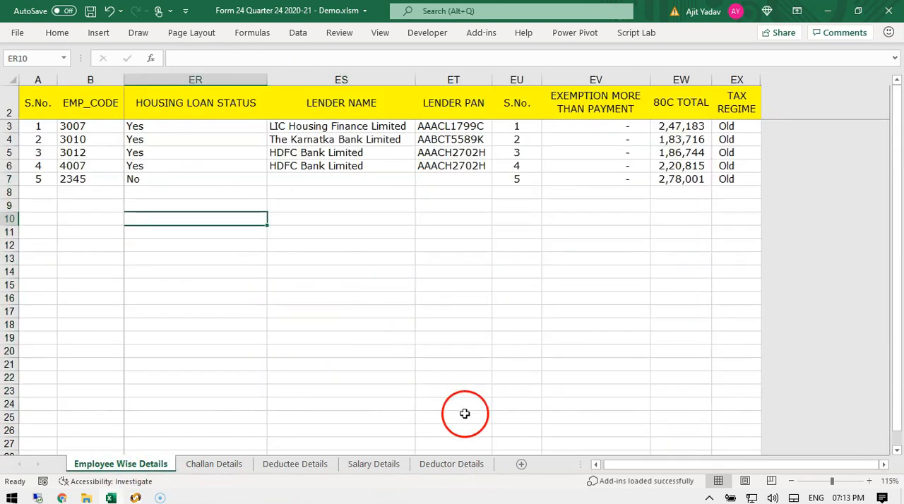
{"action": "left_click", "coordinate": [438, 464]}
{"action": "left_click", "coordinate": [611, 129]}
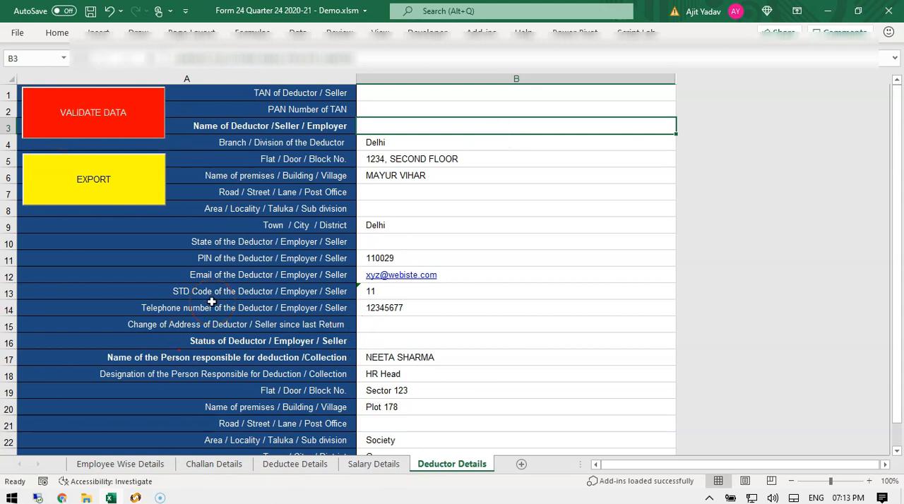
Validate the workbook data, confirm exporting to eTDS format, and export leaving the previous token number blank.
{"action": "left_click", "coordinate": [86, 118]}
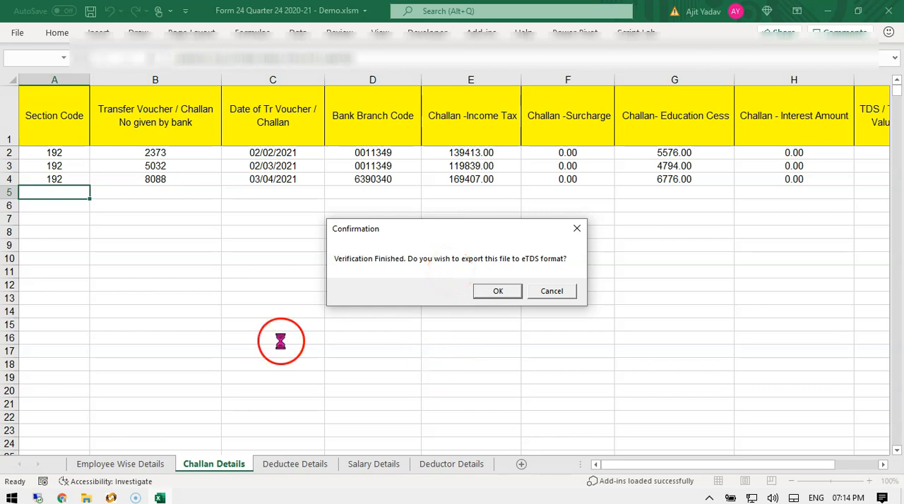
{"action": "left_click_drag", "start_coordinate": [432, 235], "coordinate": [365, 129]}
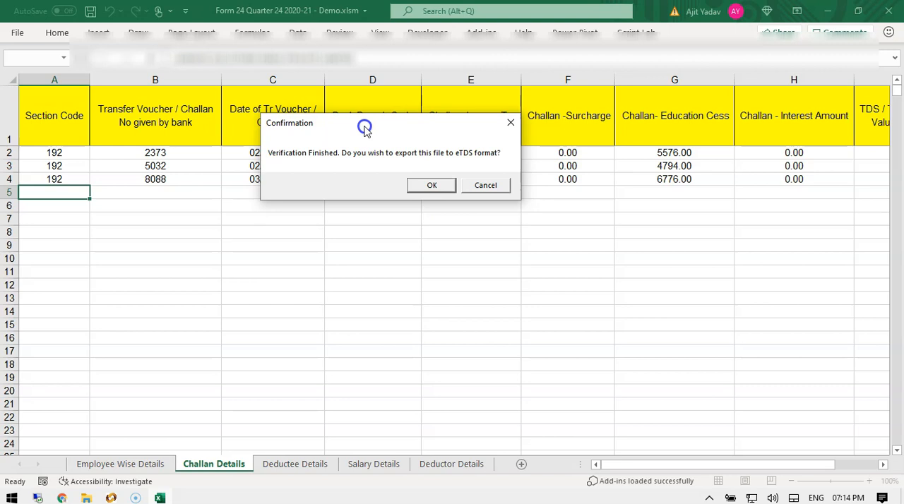
{"action": "left_click", "coordinate": [423, 186]}
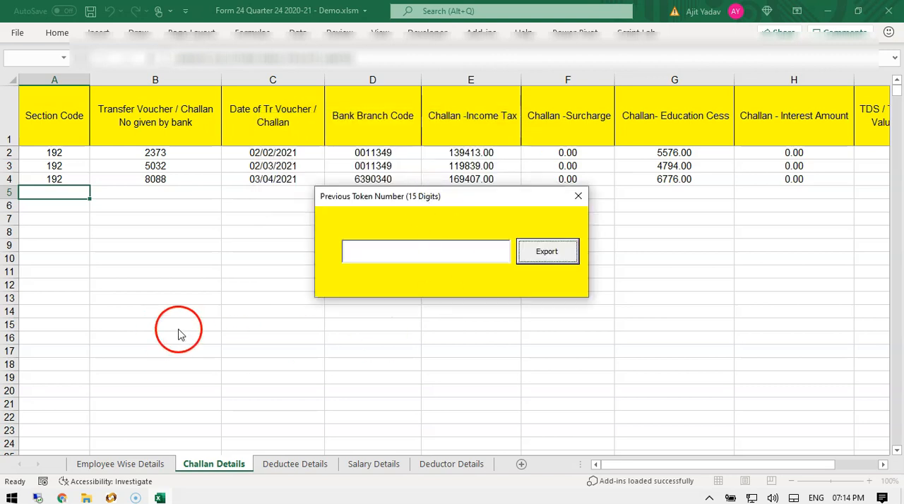
{"action": "left_click", "coordinate": [393, 259]}
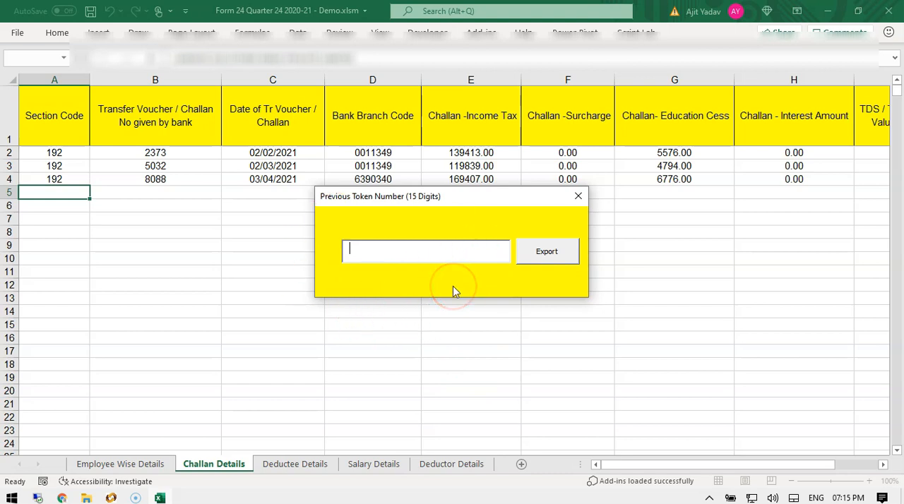
{"action": "left_click", "coordinate": [547, 252]}
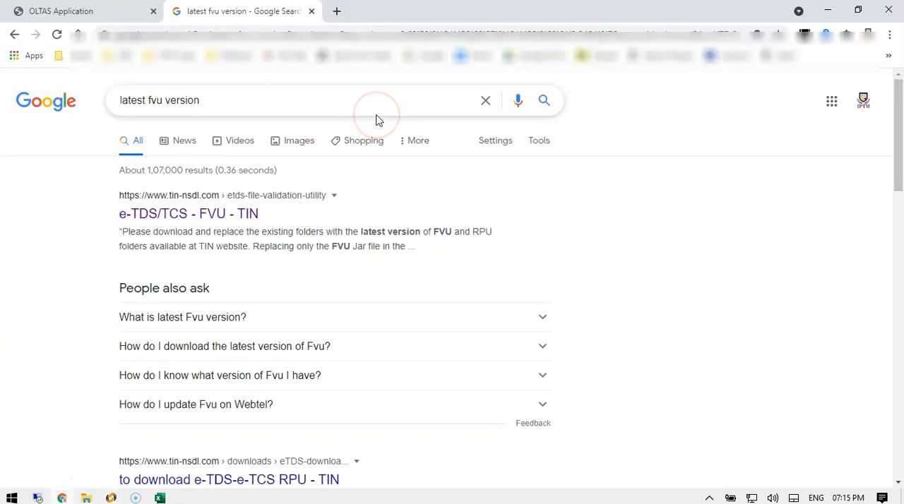
Open the TDS/TCS File Validation Utility alongside the 2021-22 return folder in File Explorer.
{"action": "left_click", "coordinate": [28, 9]}
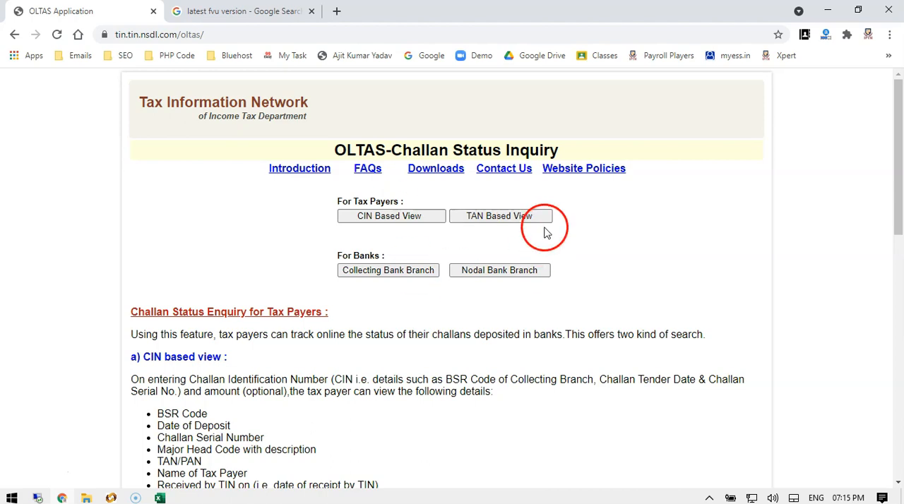
{"action": "left_click", "coordinate": [240, 11]}
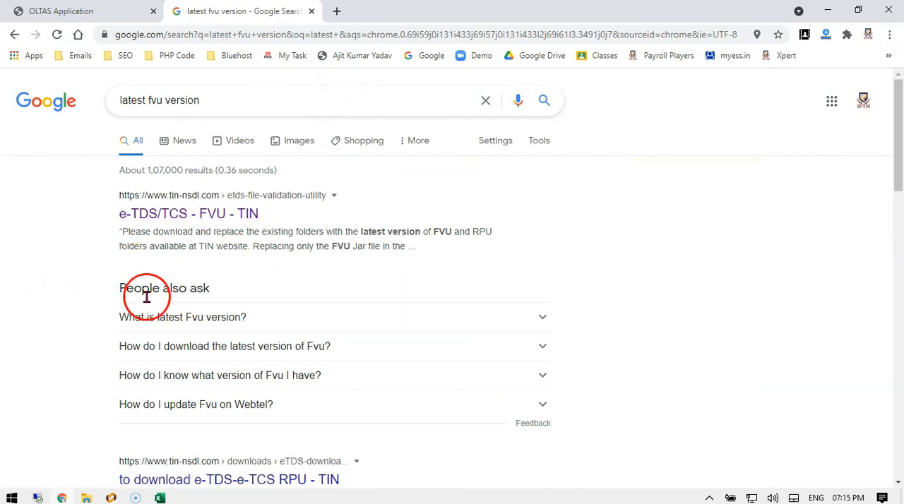
{"action": "left_click", "coordinate": [111, 498]}
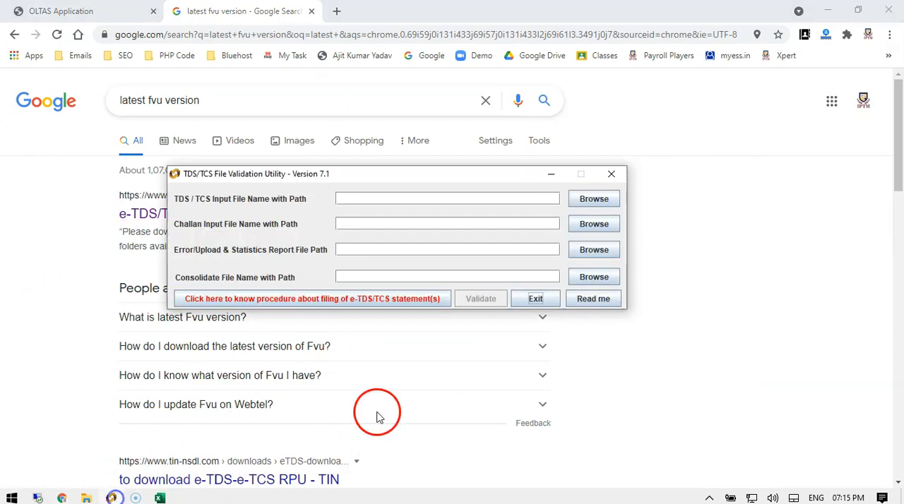
{"action": "left_click_drag", "start_coordinate": [375, 178], "coordinate": [316, 177]}
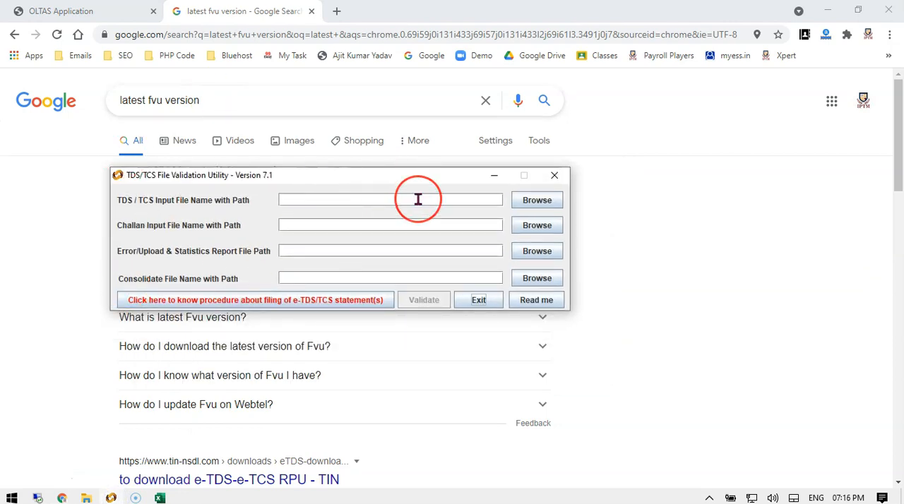
{"action": "left_click", "coordinate": [388, 192]}
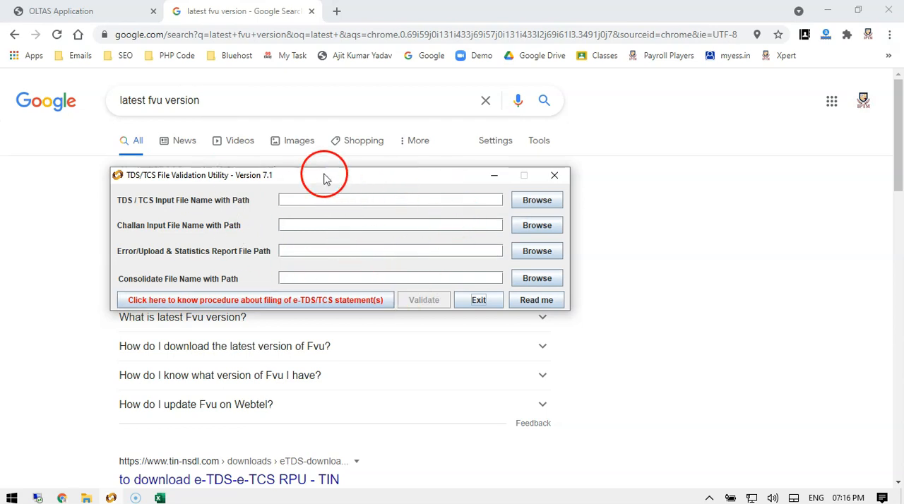
{"action": "left_click_drag", "start_coordinate": [324, 175], "coordinate": [369, 177]}
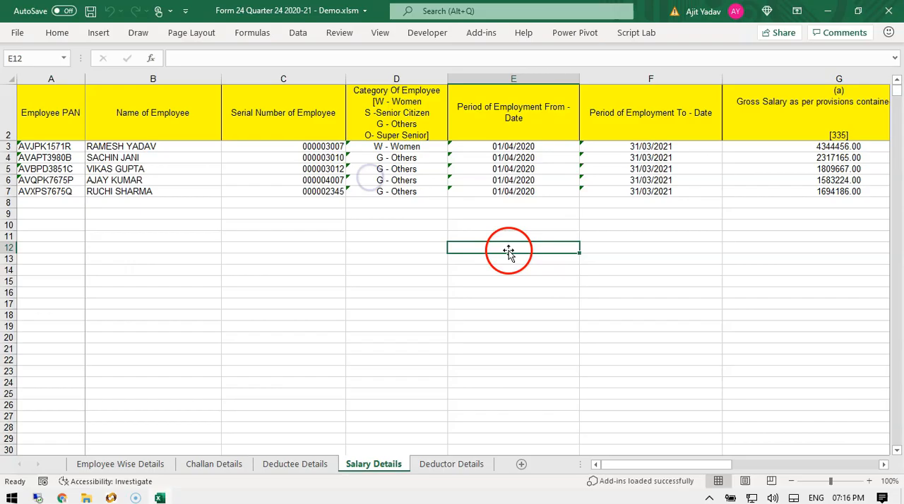
{"action": "left_click", "coordinate": [85, 497]}
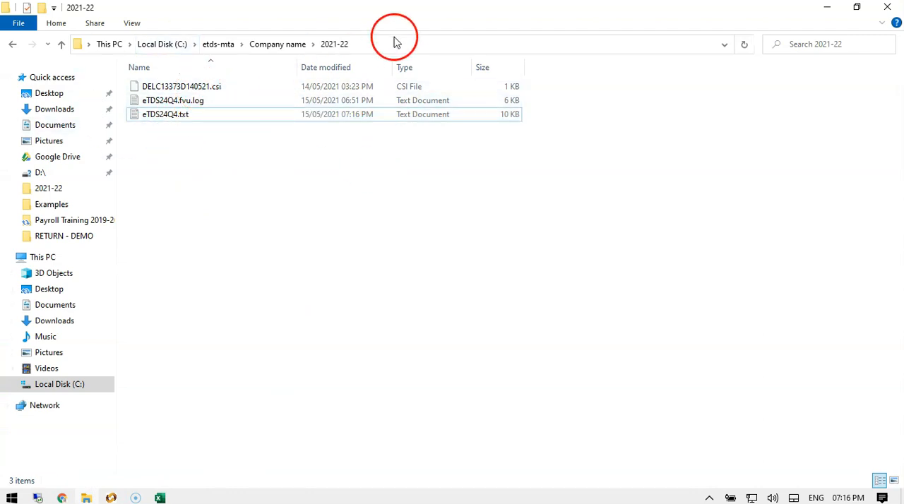
{"action": "left_click", "coordinate": [417, 48]}
{"action": "left_click", "coordinate": [375, 266]}
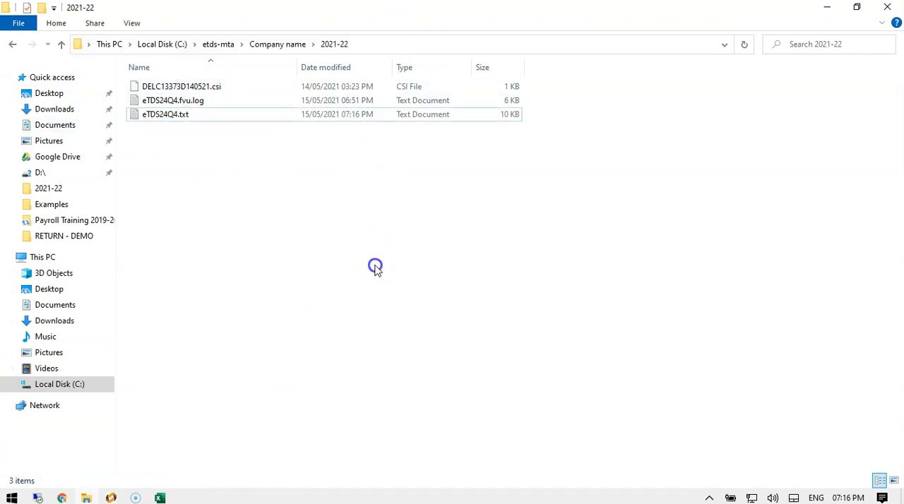
{"action": "left_click", "coordinate": [112, 498]}
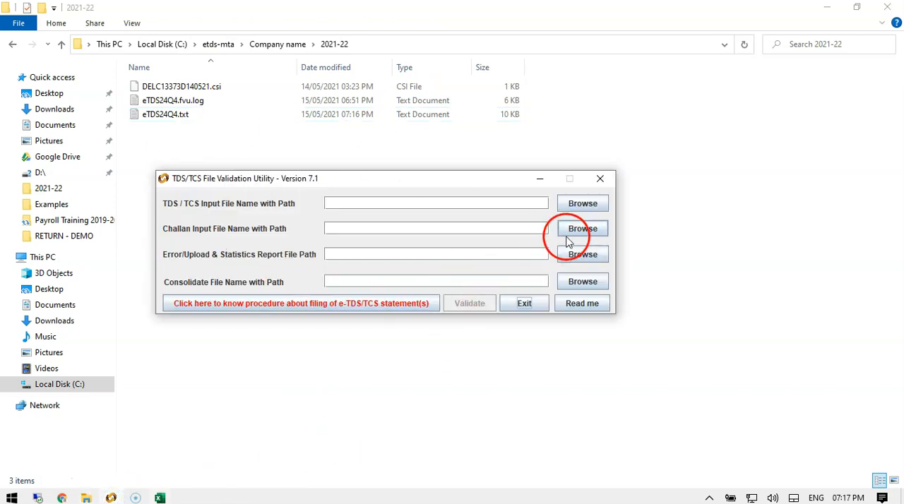
{"action": "left_click", "coordinate": [572, 204]}
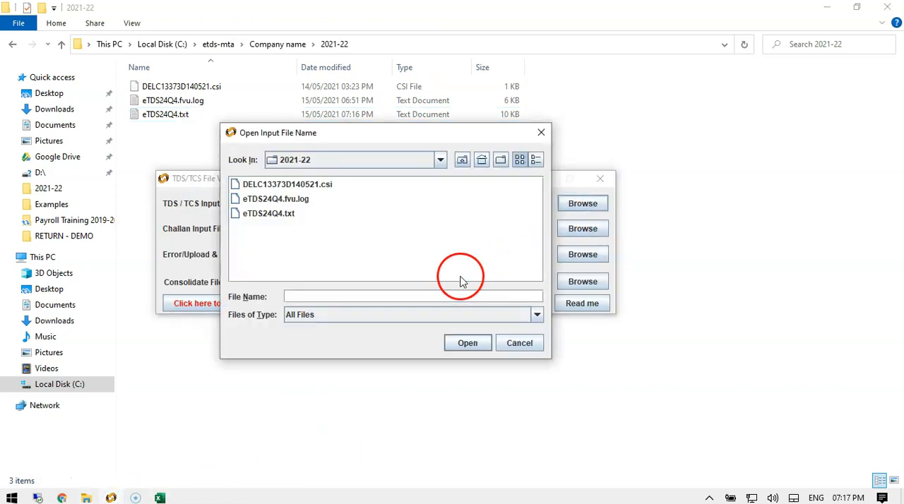
{"action": "left_click", "coordinate": [269, 214]}
{"action": "left_click", "coordinate": [467, 343]}
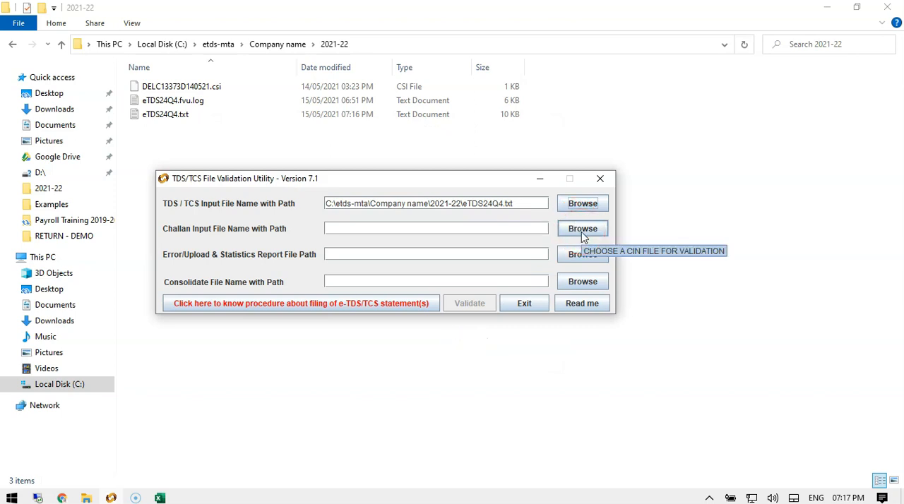
{"action": "left_click", "coordinate": [581, 233]}
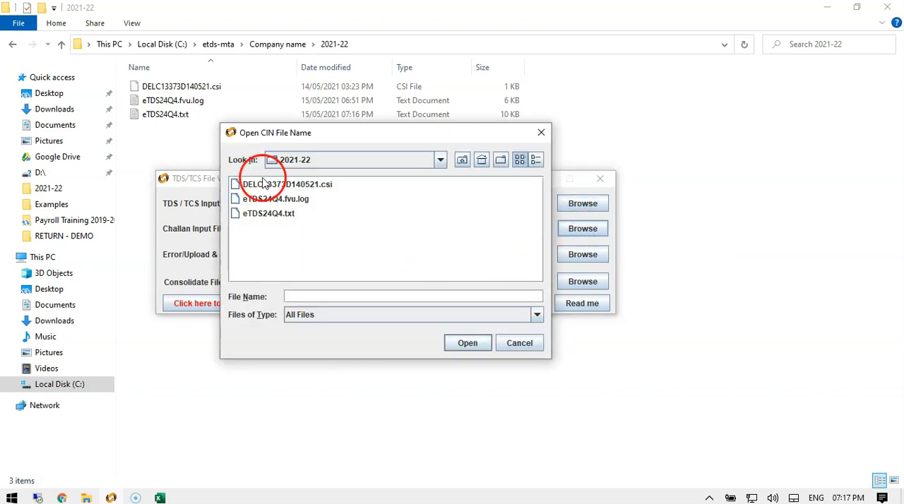
{"action": "left_click", "coordinate": [275, 184]}
{"action": "left_click", "coordinate": [468, 344]}
Set the error/upload and statistics report path to the 2021-22 folder.
{"action": "left_click", "coordinate": [585, 256]}
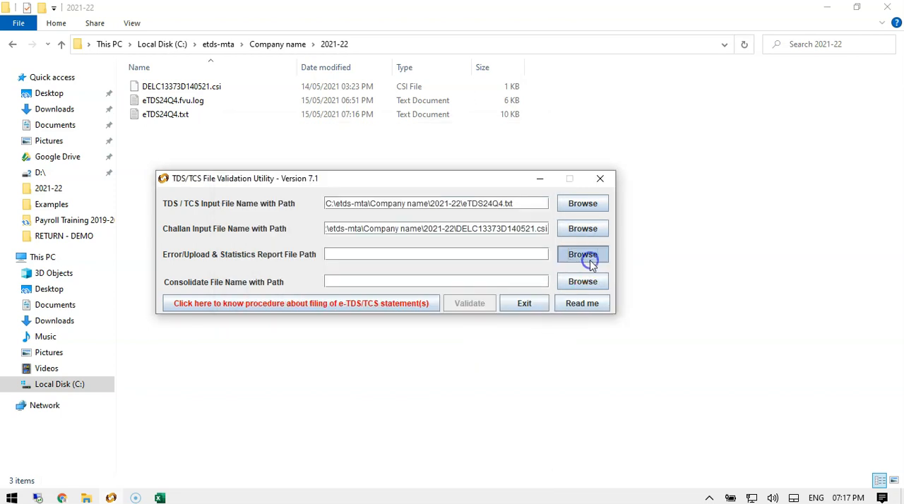
{"action": "left_click", "coordinate": [280, 272]}
{"action": "left_click", "coordinate": [565, 238]}
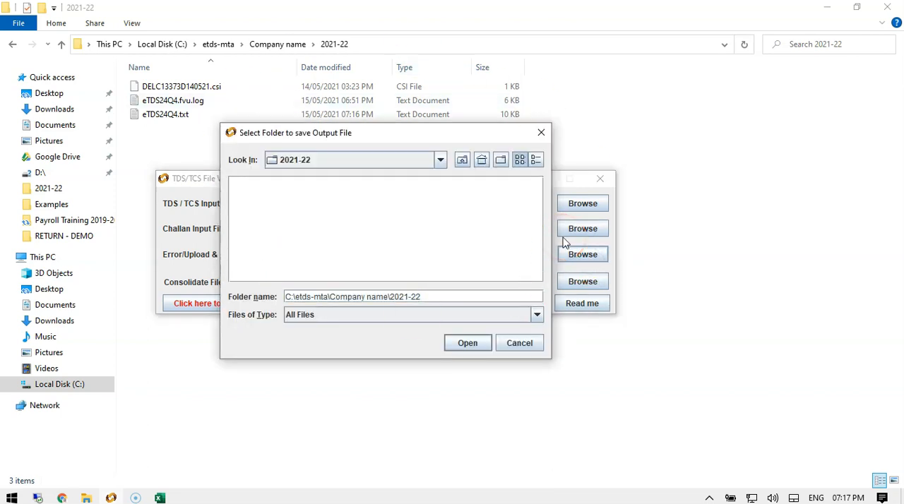
{"action": "key", "text": "Return"}
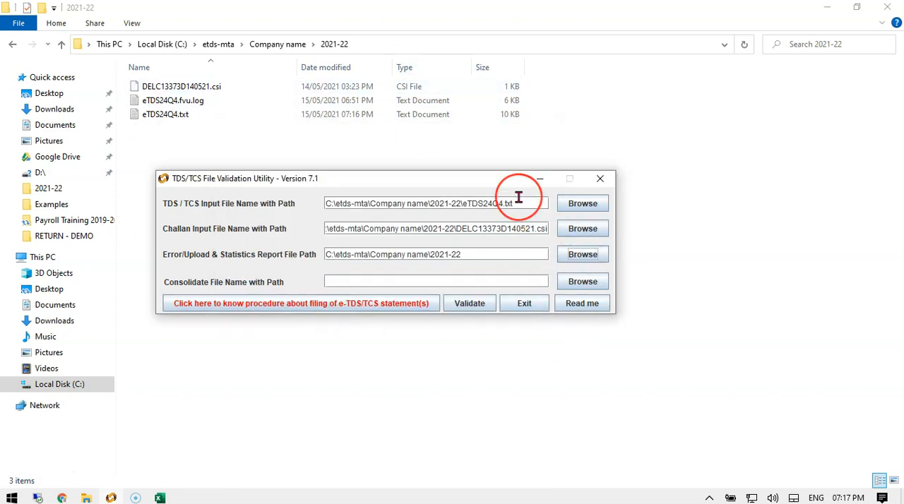
Validate the return file and dismiss both follow-up messages.
{"action": "left_click_drag", "start_coordinate": [407, 187], "coordinate": [379, 208]}
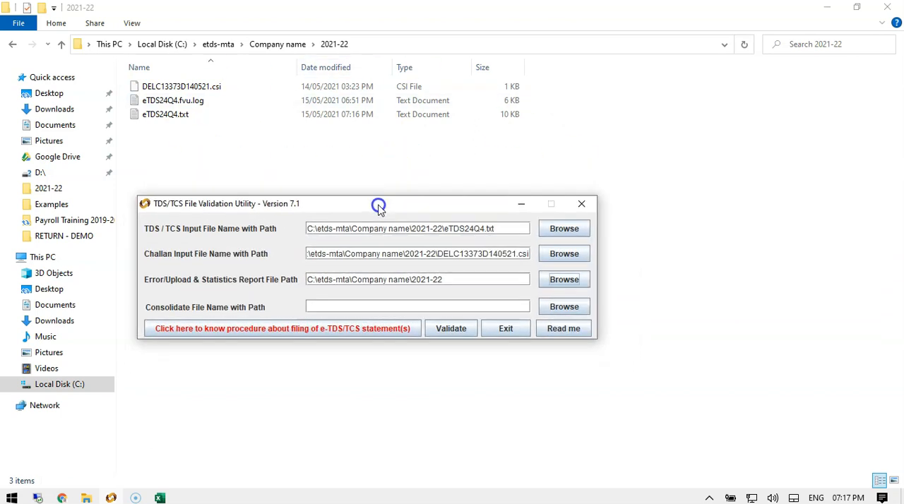
{"action": "left_click", "coordinate": [459, 329]}
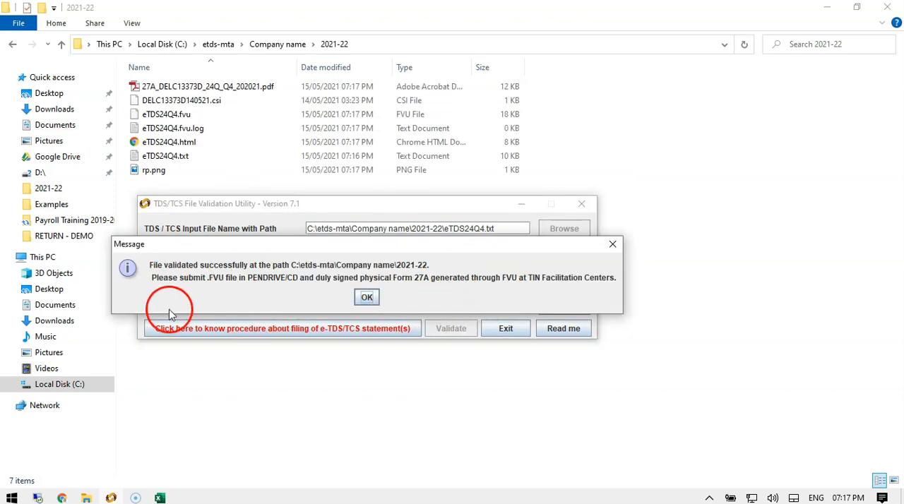
{"action": "left_click", "coordinate": [366, 300]}
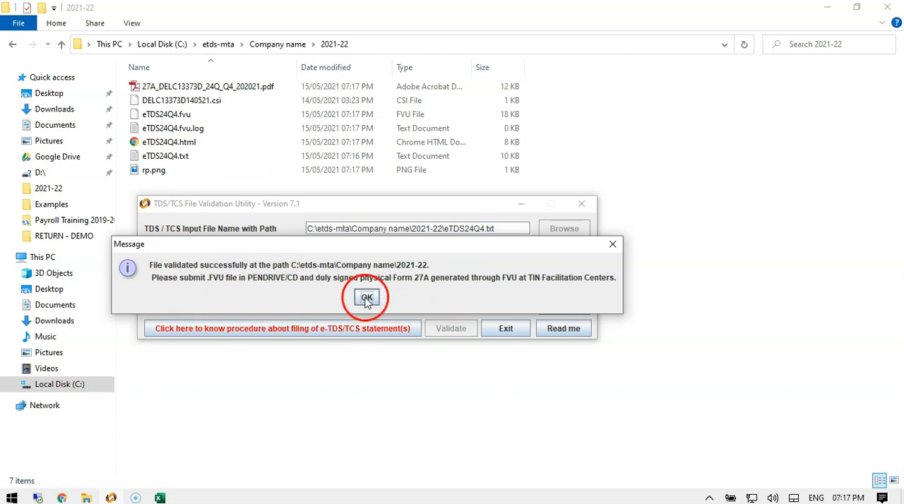
{"action": "left_click", "coordinate": [452, 326]}
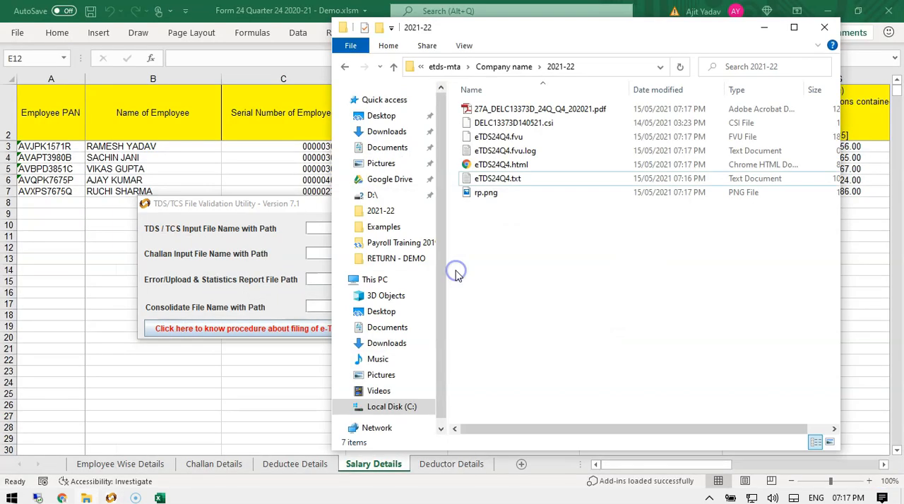
Examine the files generated in the 2021-22 folder, including the Form 27A PDF.
{"action": "double_click", "coordinate": [732, 28]}
{"action": "left_click", "coordinate": [182, 86]}
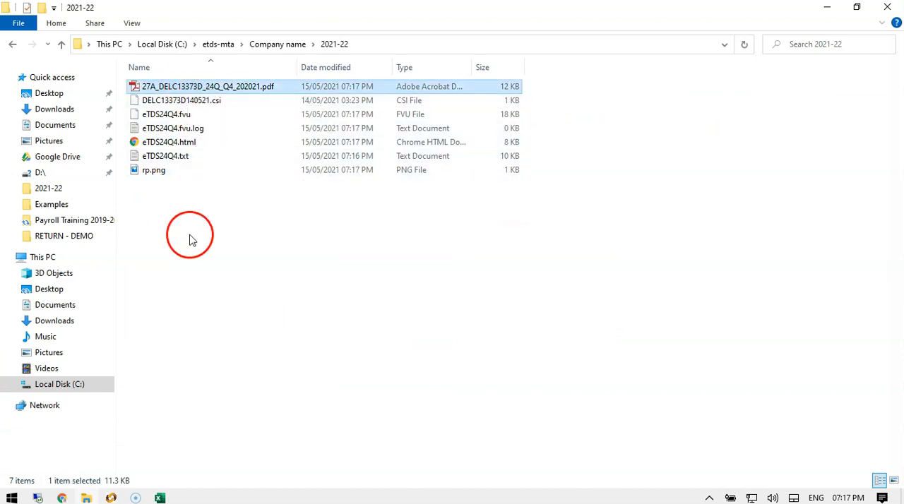
{"action": "left_click", "coordinate": [213, 424]}
Return to the workbook and review the deductor's address and town cells on the Deductor Details sheet.
{"action": "left_click", "coordinate": [160, 498]}
{"action": "left_click", "coordinate": [421, 219]}
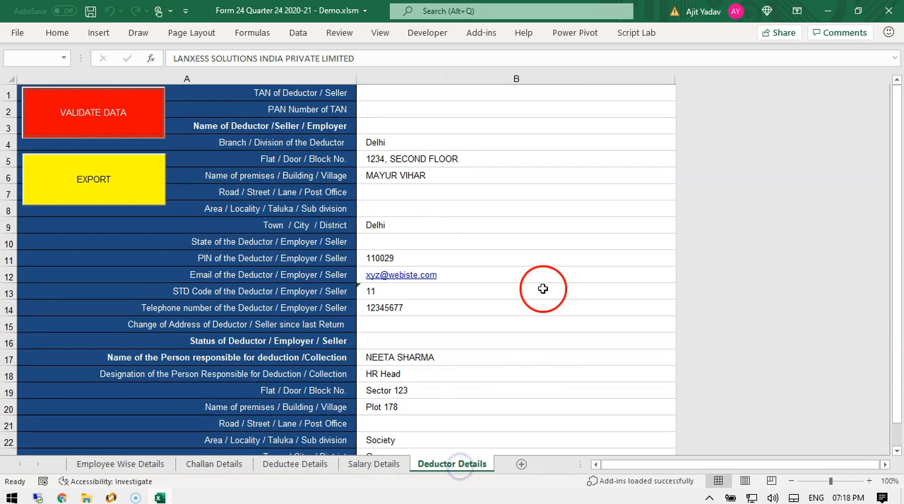
{"action": "left_click", "coordinate": [556, 221]}
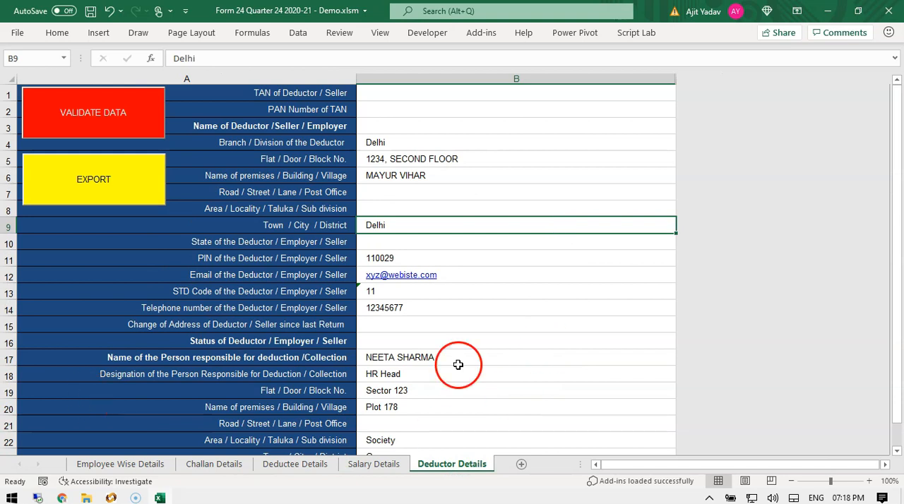
{"action": "scroll", "coordinate": [489, 311], "scroll_direction": "down", "scroll_amount": 4}
{"action": "scroll", "coordinate": [491, 315], "scroll_direction": "up", "scroll_amount": 4}
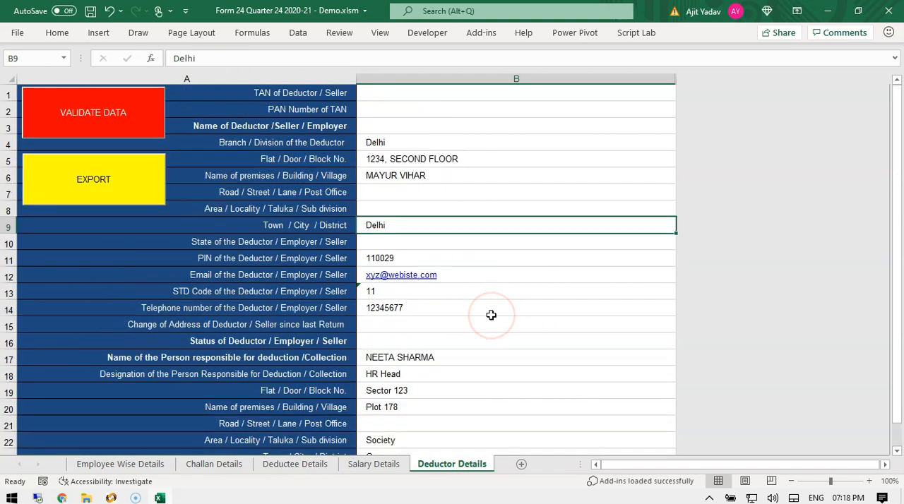
{"action": "left_click", "coordinate": [480, 162]}
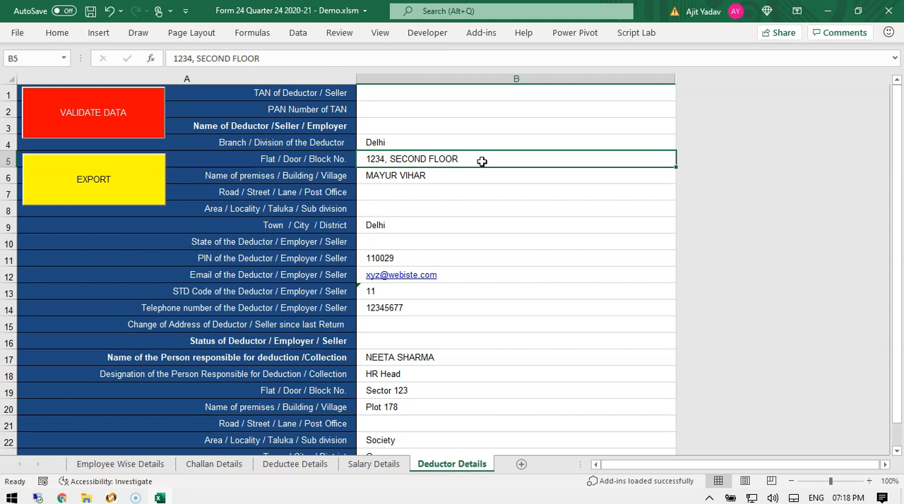
View the employee rows on the Employee Wise Details sheet.
{"action": "left_click", "coordinate": [121, 464]}
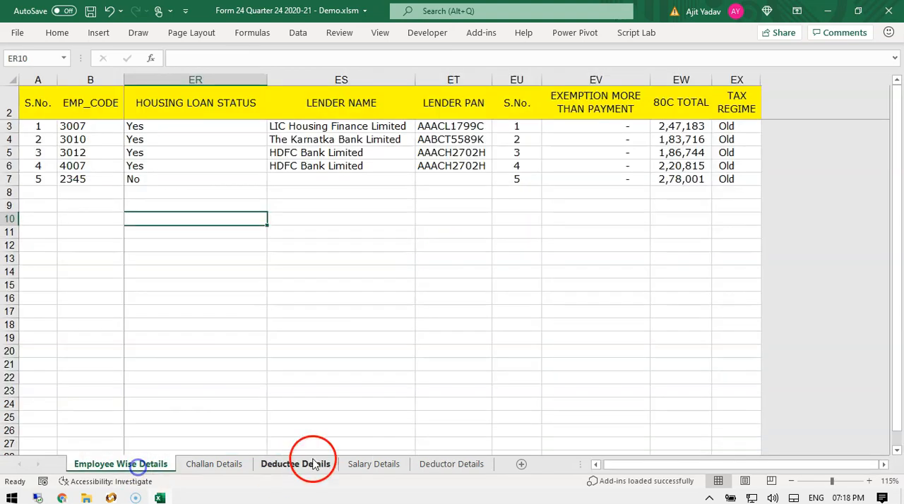
{"action": "left_click_drag", "start_coordinate": [812, 467], "coordinate": [686, 477]}
{"action": "left_click", "coordinate": [495, 271]}
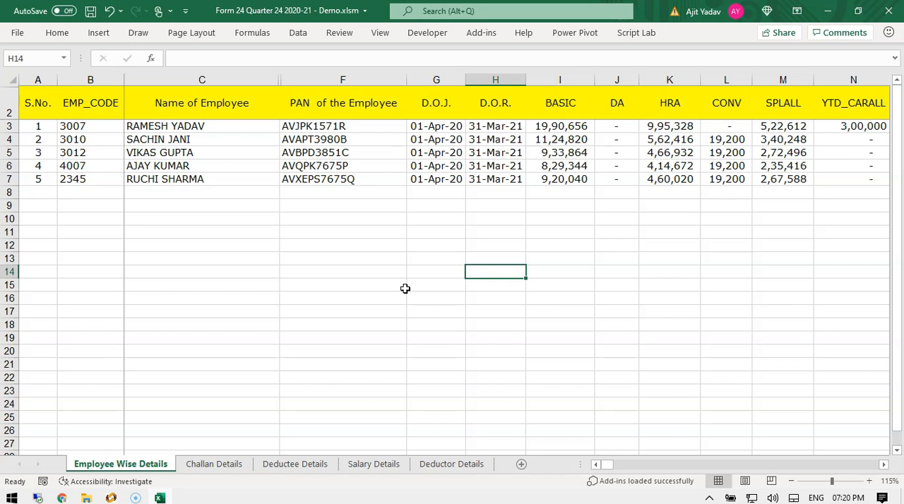
Inspect the deductor's state cell, then flip through the Salary, Deductee and Employee Wise Details sheets.
{"action": "left_click", "coordinate": [541, 231]}
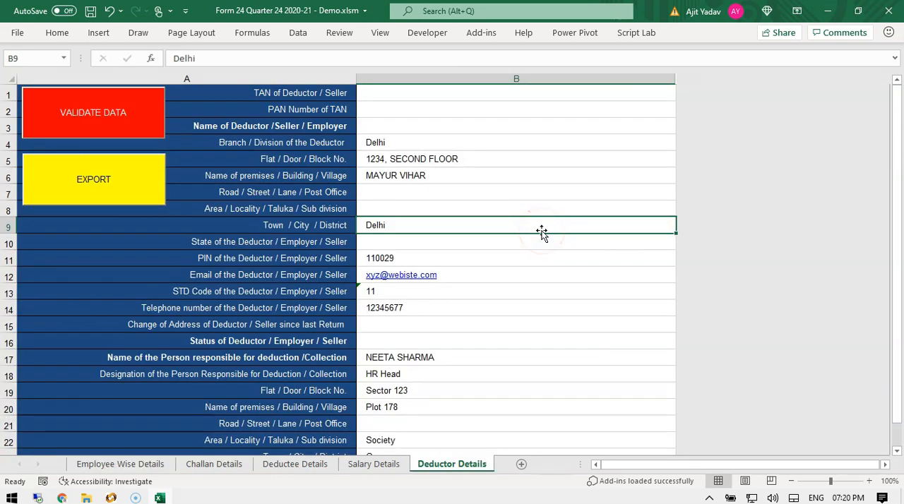
{"action": "left_click", "coordinate": [590, 240]}
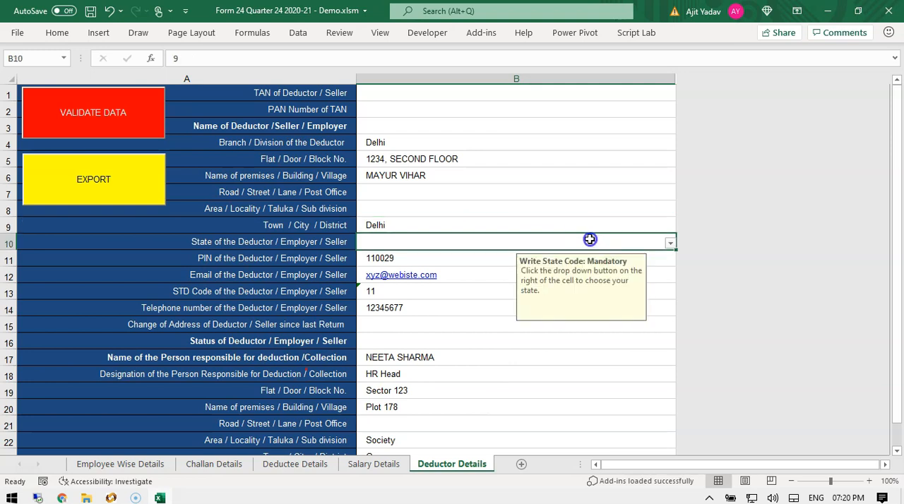
{"action": "left_click", "coordinate": [373, 466]}
{"action": "left_click", "coordinate": [294, 466]}
{"action": "left_click", "coordinate": [121, 464]}
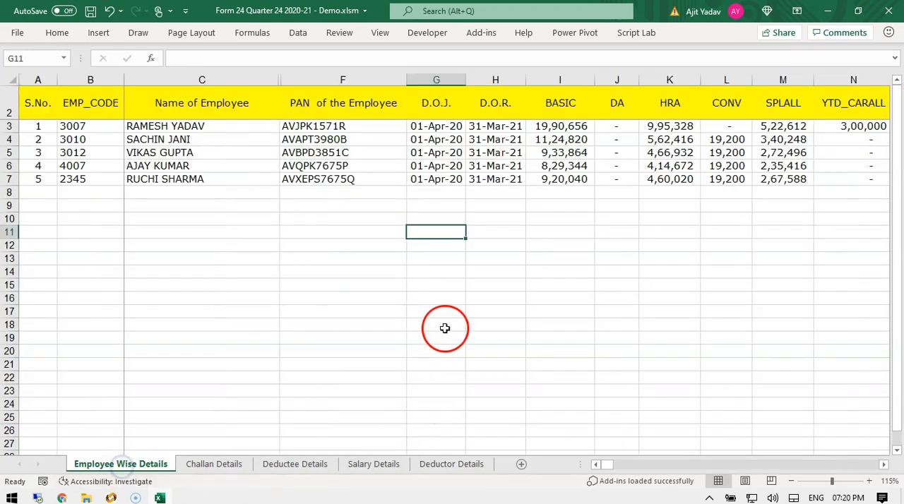